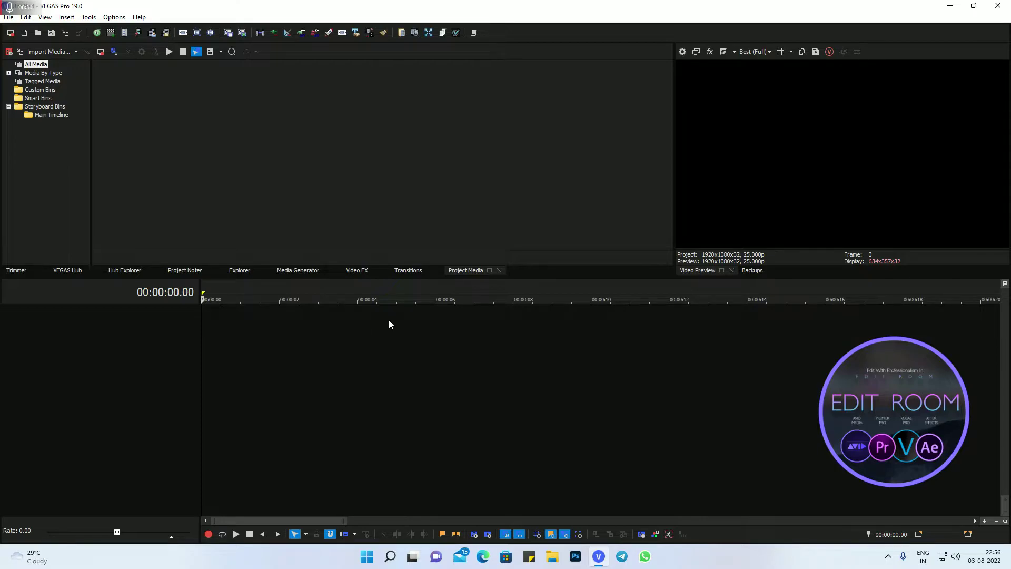
Import the GTA ULP-Counter Mission 2 video from RAW Data (I:) > Our Games Stupid into Project Media.
{"action": "left_click", "coordinate": [410, 271]}
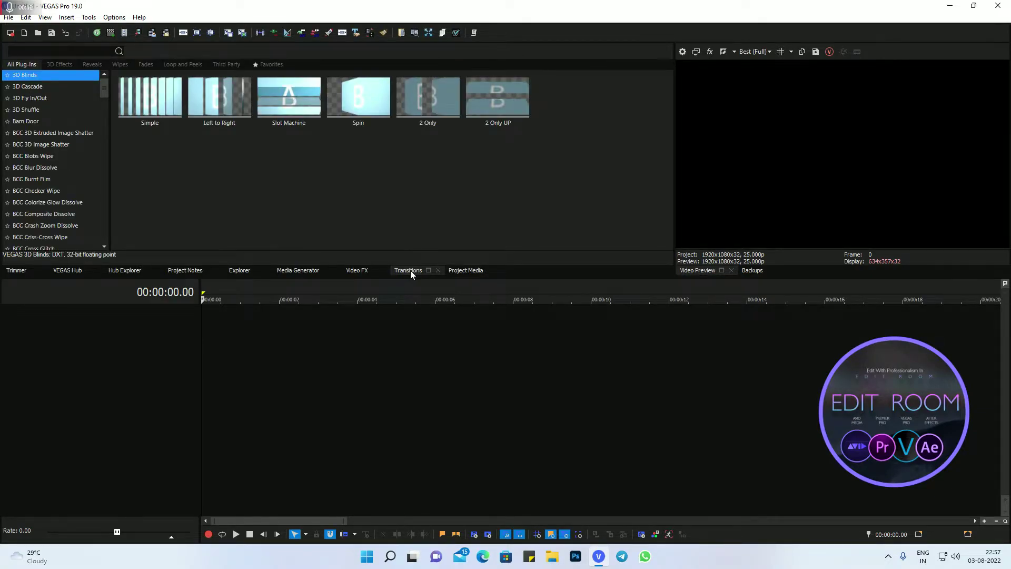
{"action": "left_click", "coordinate": [468, 272]}
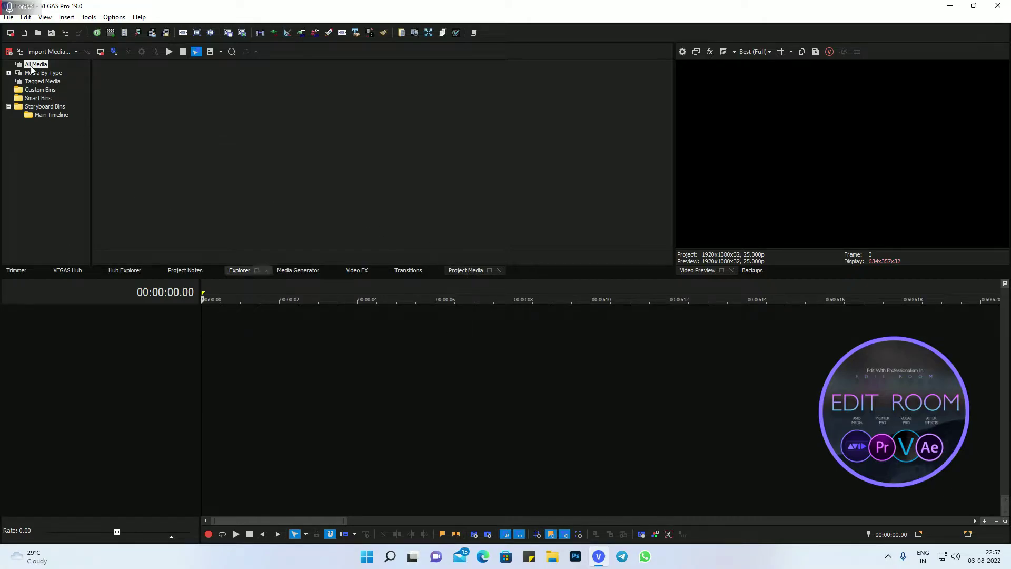
{"action": "left_click", "coordinate": [50, 52]}
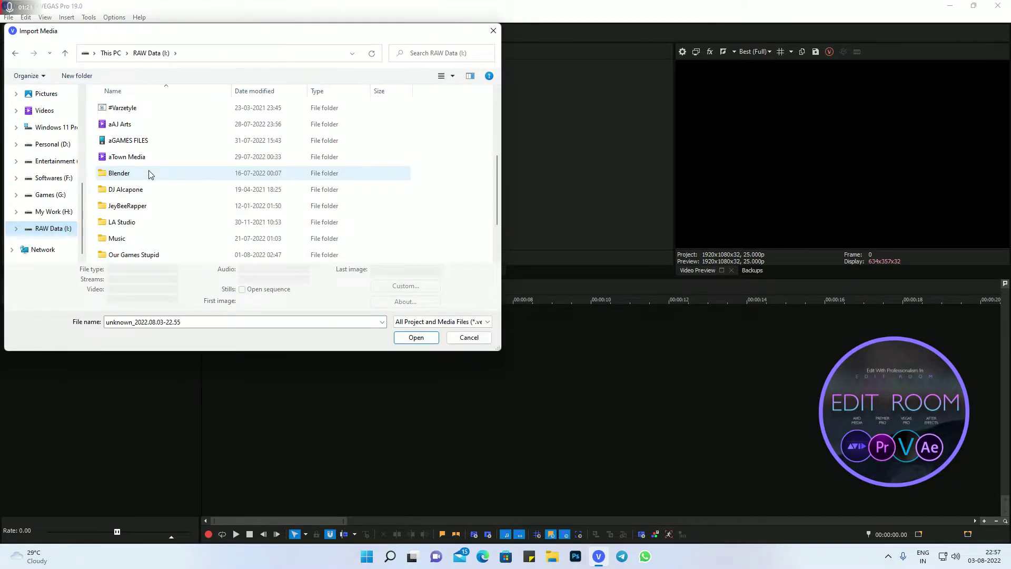
{"action": "scroll", "coordinate": [149, 174], "scroll_direction": "down", "scroll_amount": 2}
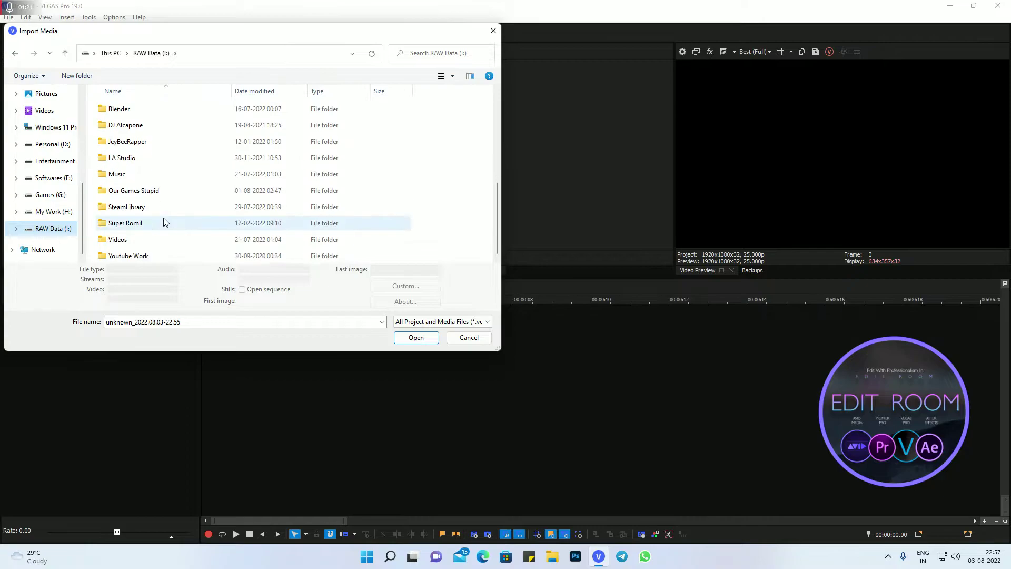
{"action": "left_click", "coordinate": [165, 193]}
{"action": "double_click", "coordinate": [165, 193]}
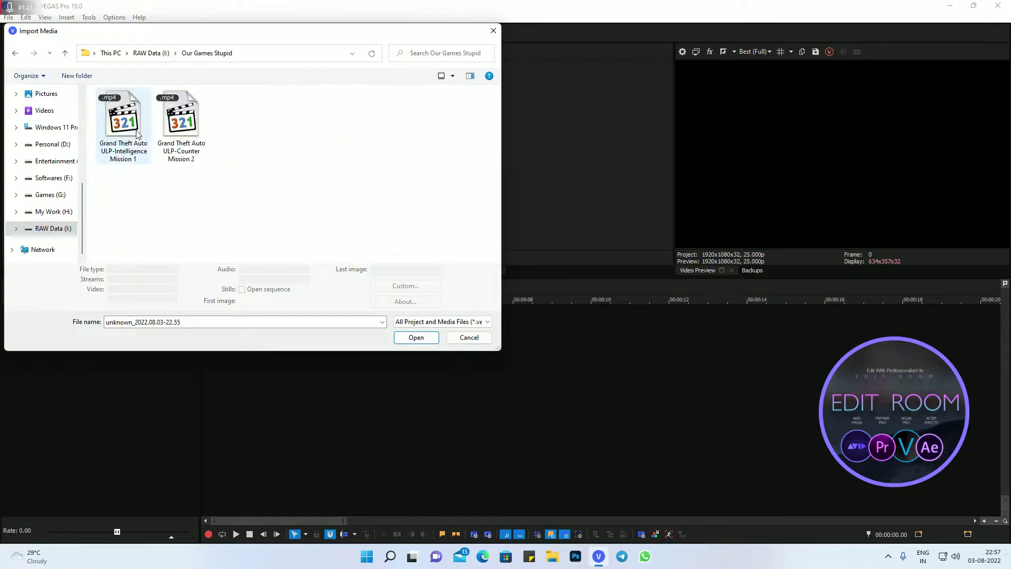
{"action": "double_click", "coordinate": [181, 132]}
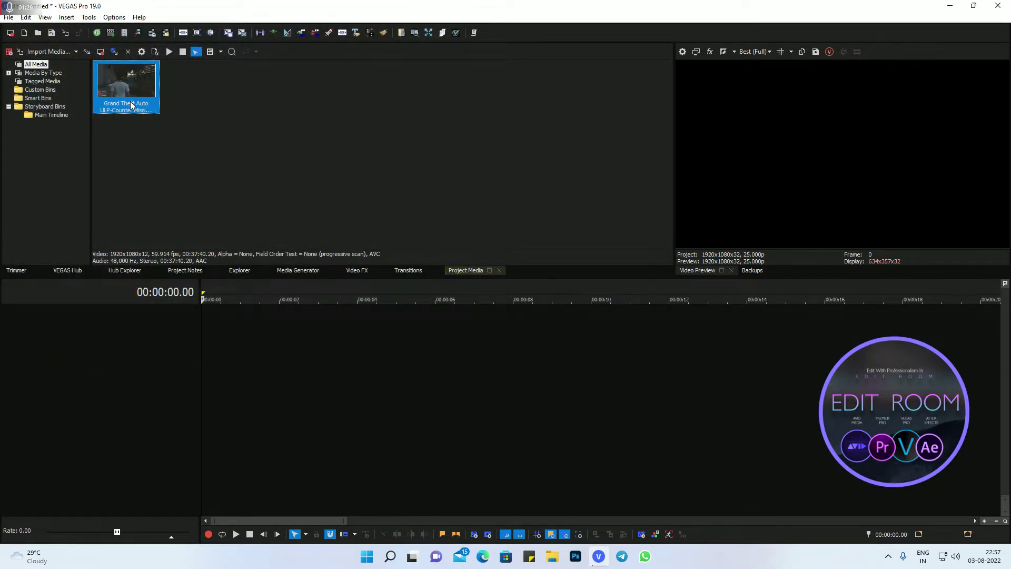
Add only the Mission 2 clip's video across time to the timeline, then return the playhead to the start.
{"action": "left_click_drag", "start_coordinate": [128, 108], "coordinate": [206, 399]}
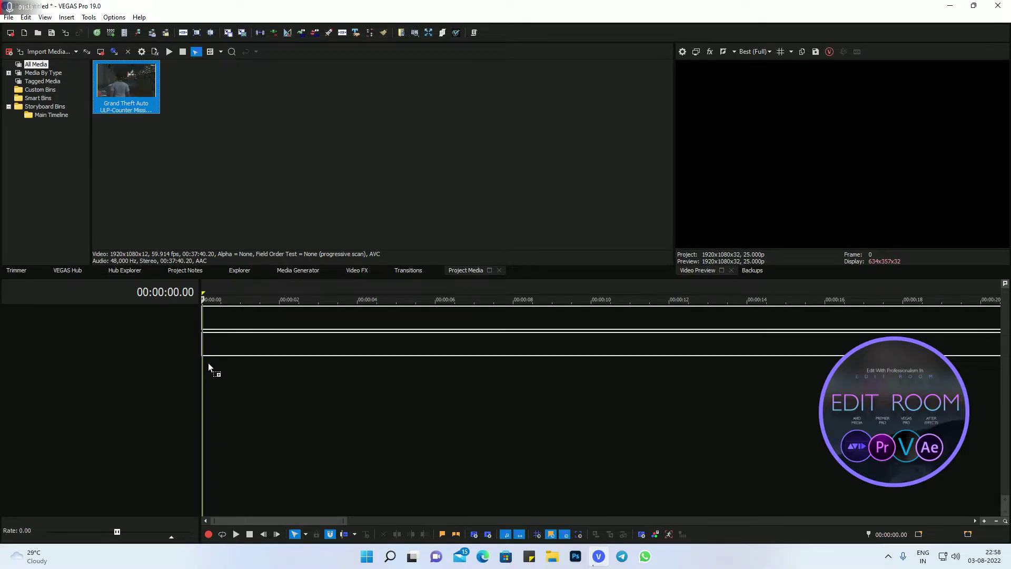
{"action": "left_click_drag", "start_coordinate": [207, 362], "coordinate": [207, 363]}
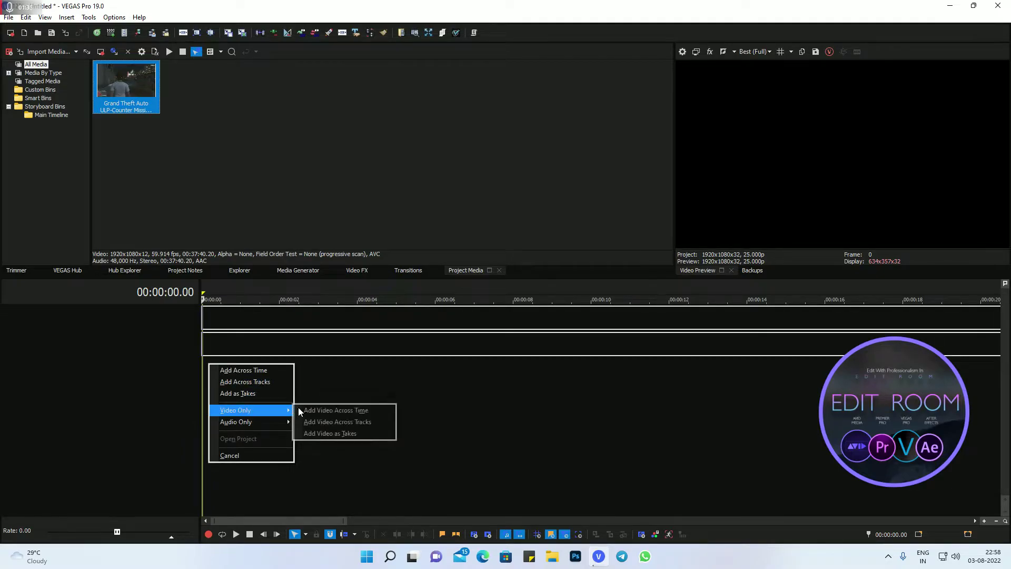
{"action": "left_click", "coordinate": [314, 410]}
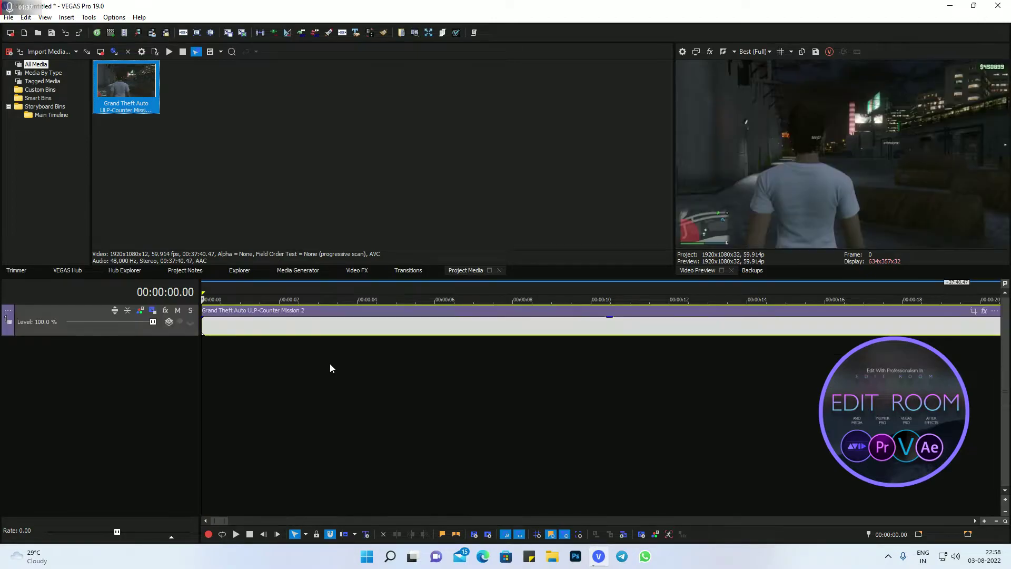
{"action": "left_click", "coordinate": [304, 328]}
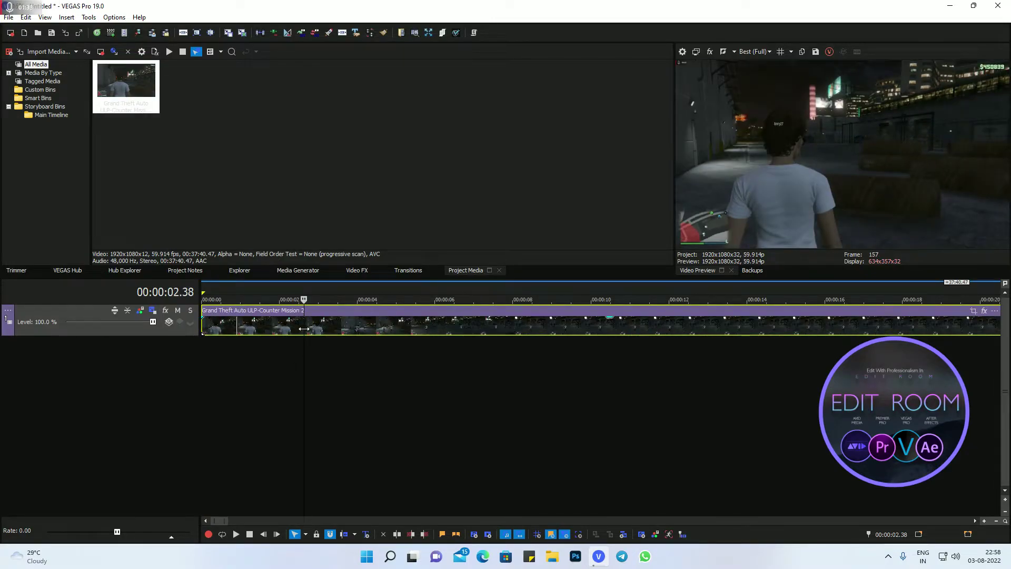
{"action": "key", "text": "ctrl+Home"}
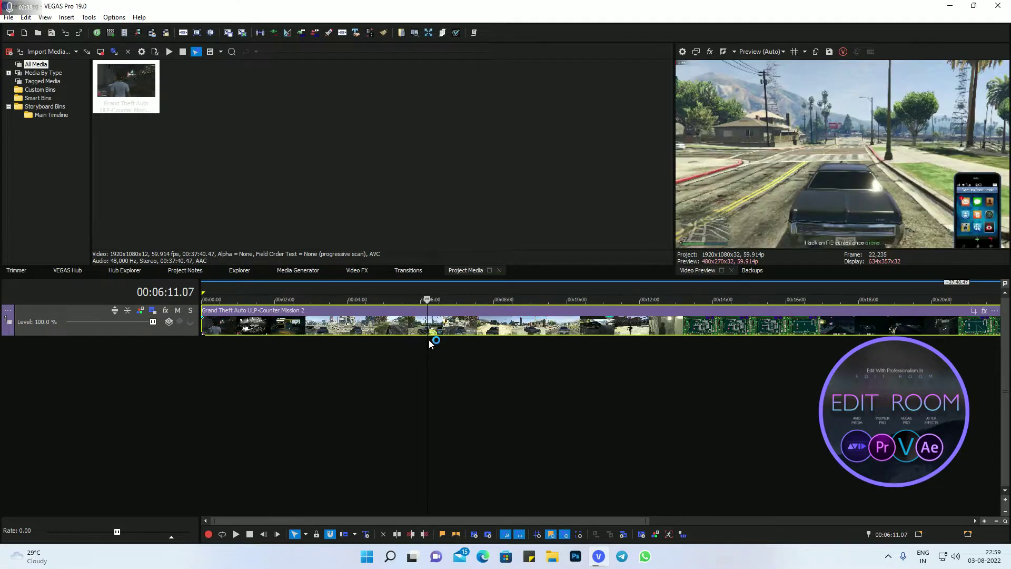
Trim the clip's start and end around 6:07 with Alt+[ and Alt+], then extend the start slightly earlier.
{"action": "left_click", "coordinate": [427, 329]}
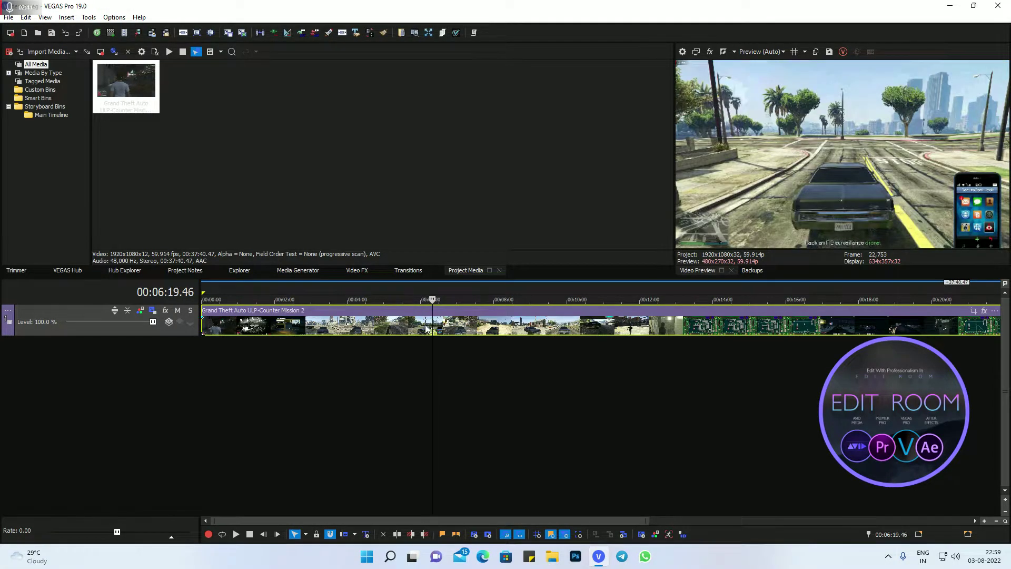
{"action": "left_click", "coordinate": [425, 326]}
{"action": "key", "text": "alt+bracketleft"}
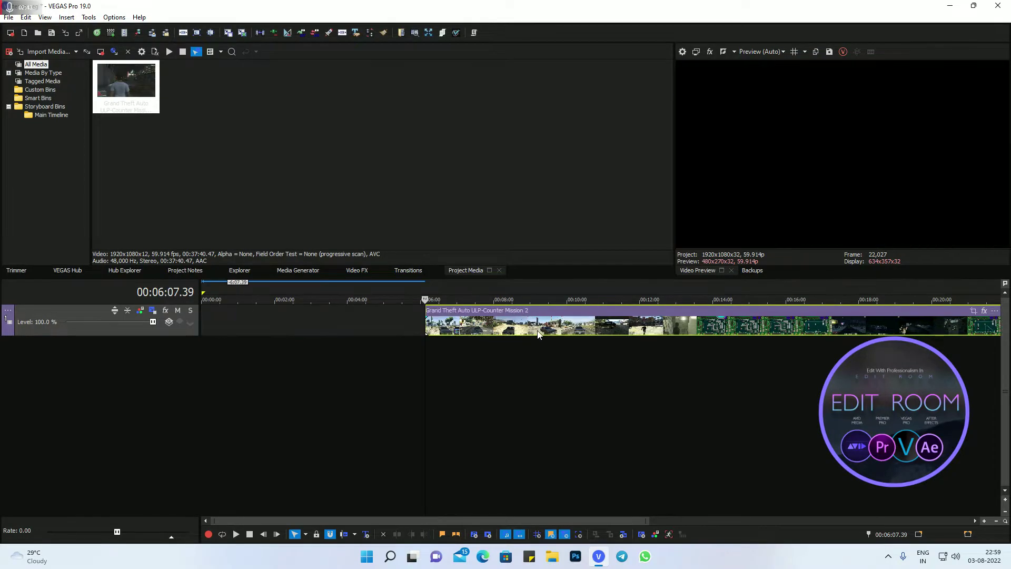
{"action": "left_click", "coordinate": [539, 331]}
{"action": "key", "text": "alt+bracketright"}
{"action": "mouse_move", "coordinate": [477, 329]}
{"action": "left_mouse_down"}
{"action": "mouse_move", "coordinate": [450, 329]}
{"action": "mouse_move", "coordinate": [467, 328]}
{"action": "left_mouse_up"}
{"action": "left_click", "coordinate": [467, 327]}
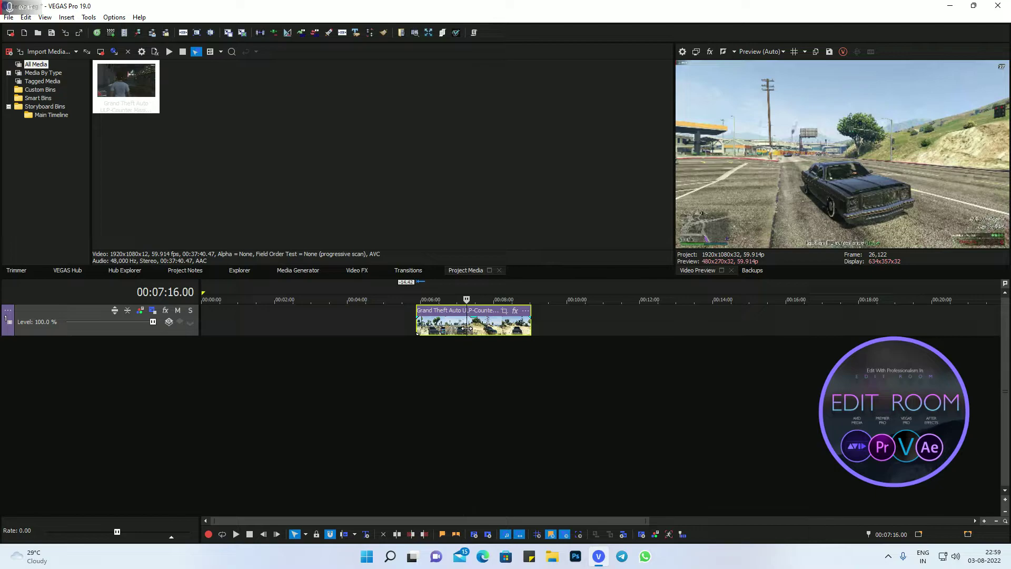
Play back the trimmed clip from its start to review the section.
{"action": "left_click", "coordinate": [432, 291]}
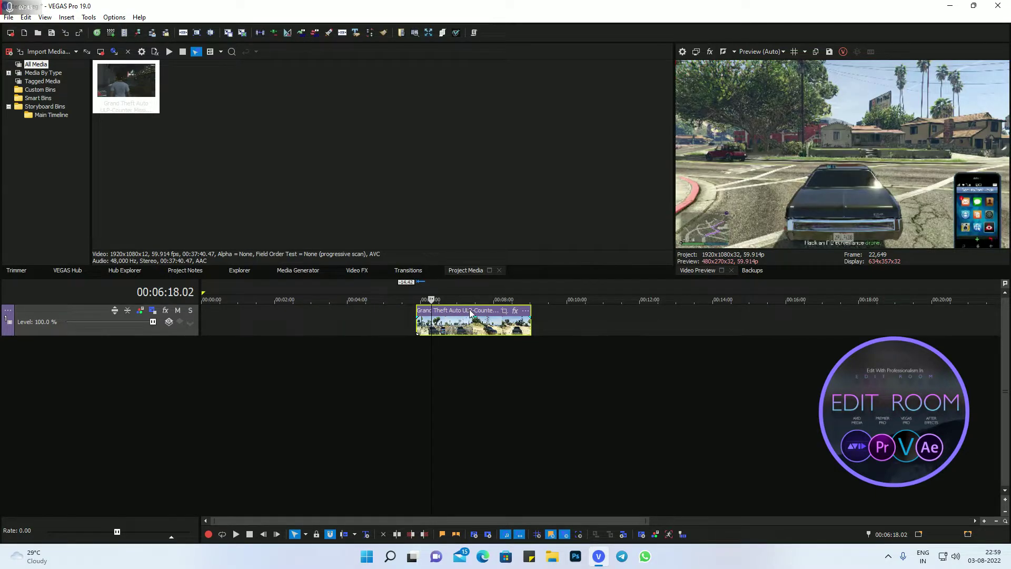
{"action": "left_click", "coordinate": [415, 285]}
{"action": "key", "text": "space"}
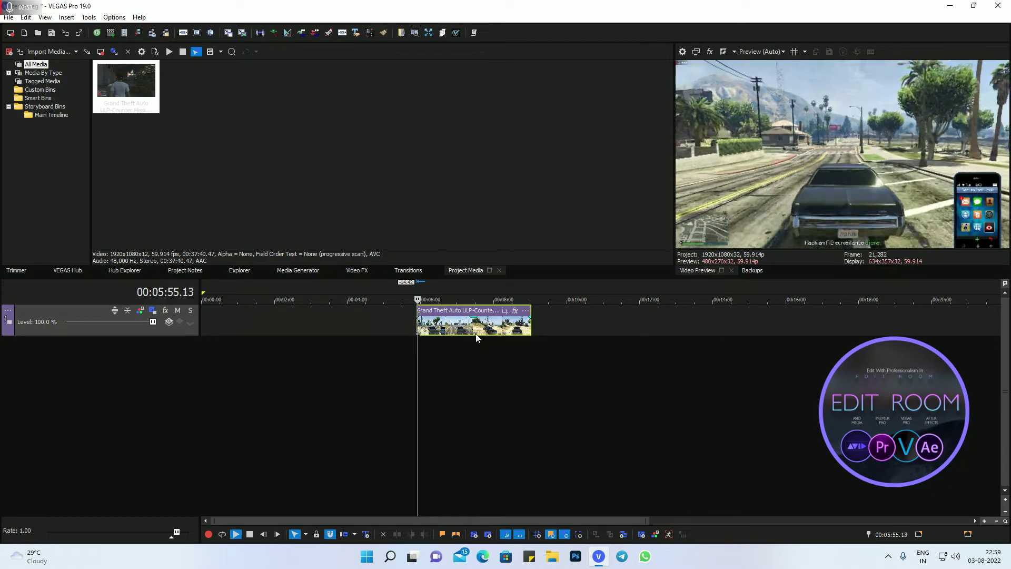
{"action": "scroll", "coordinate": [614, 344], "scroll_direction": "up", "scroll_amount": 5}
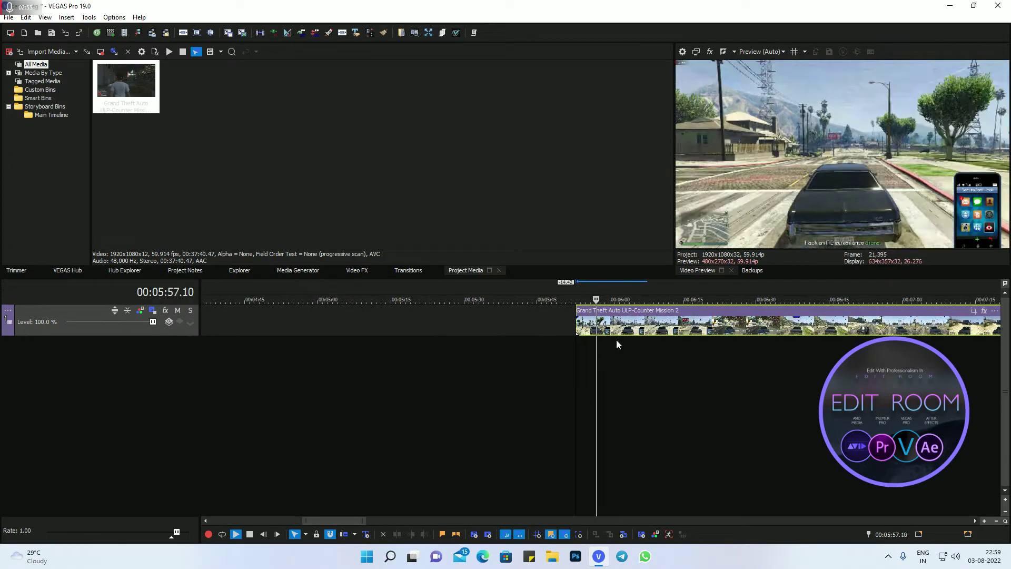
{"action": "key", "text": "space"}
Split the clip at 6:11.28, delete the part after it, and play back the result.
{"action": "left_click", "coordinate": [681, 295]}
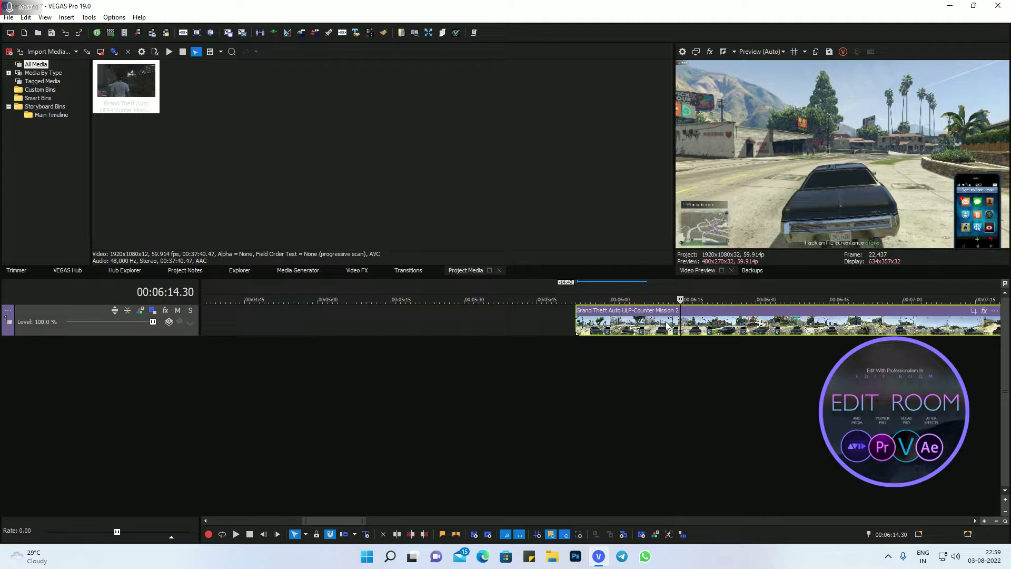
{"action": "left_click", "coordinate": [666, 326]}
{"action": "key", "text": "s"}
{"action": "key", "text": "Delete"}
{"action": "double_click", "coordinate": [658, 325]}
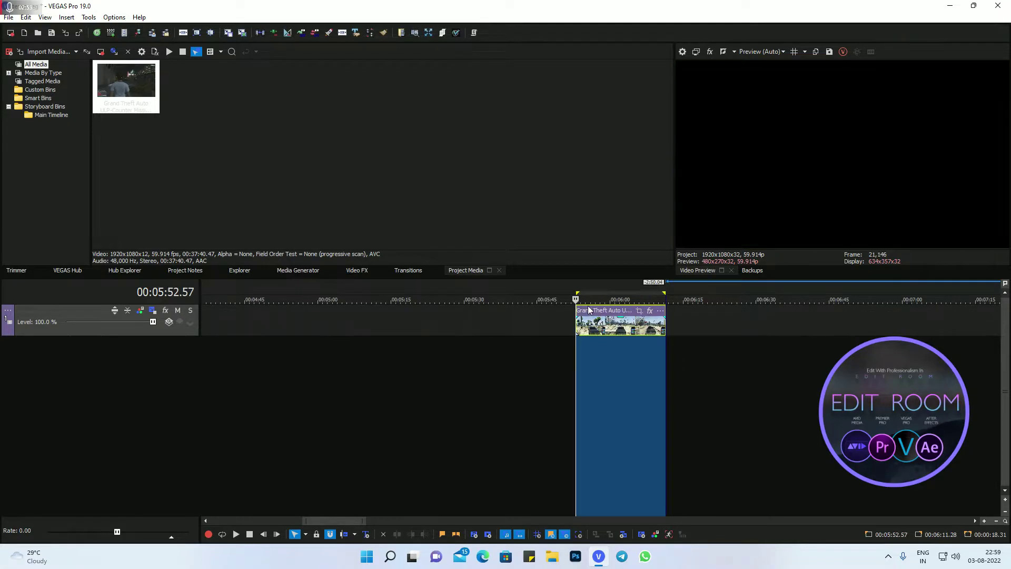
{"action": "key", "text": "space"}
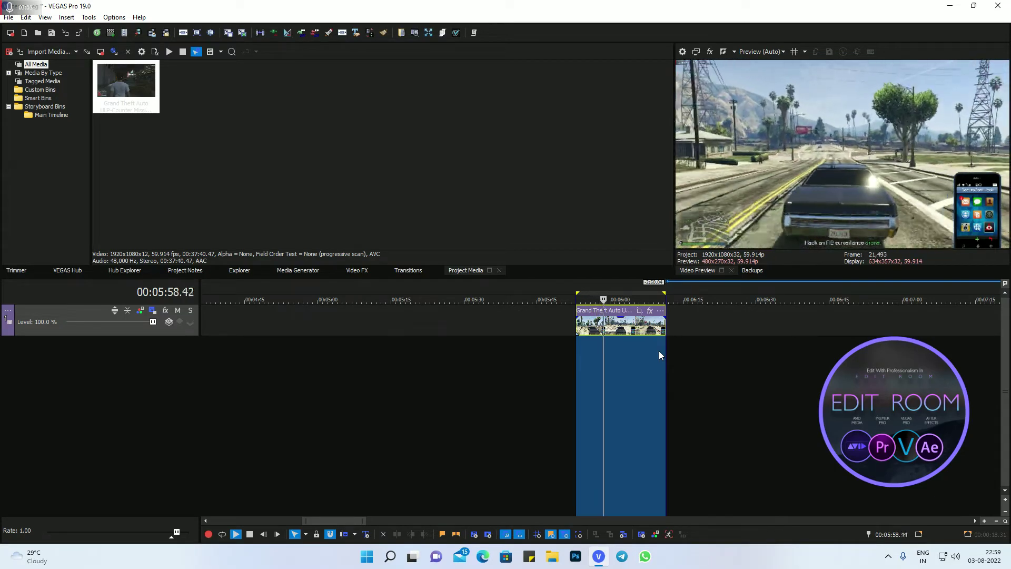
{"action": "key", "text": "space"}
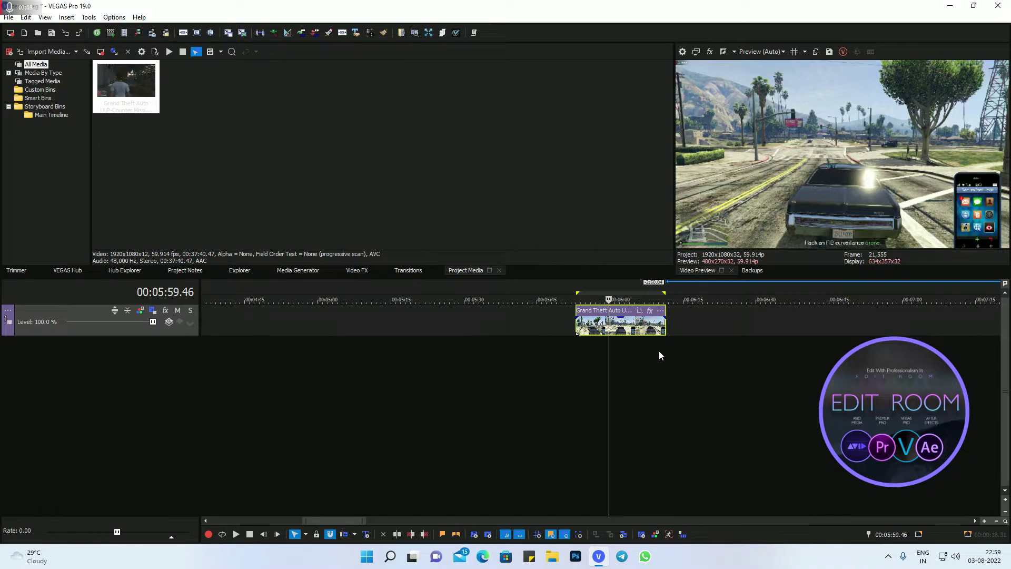
Drag the trimmed clip to the project start at 00:00:00.
{"action": "left_click", "coordinate": [624, 329]}
{"action": "double_click", "coordinate": [614, 329]}
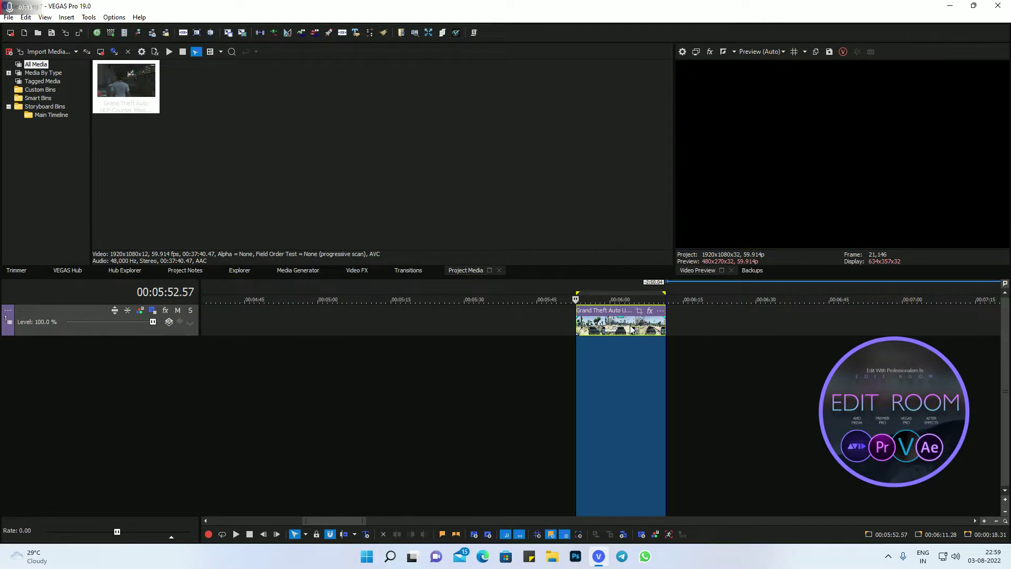
{"action": "scroll", "coordinate": [590, 334], "scroll_direction": "down", "scroll_amount": 4}
{"action": "left_click_drag", "start_coordinate": [606, 322], "coordinate": [197, 327]}
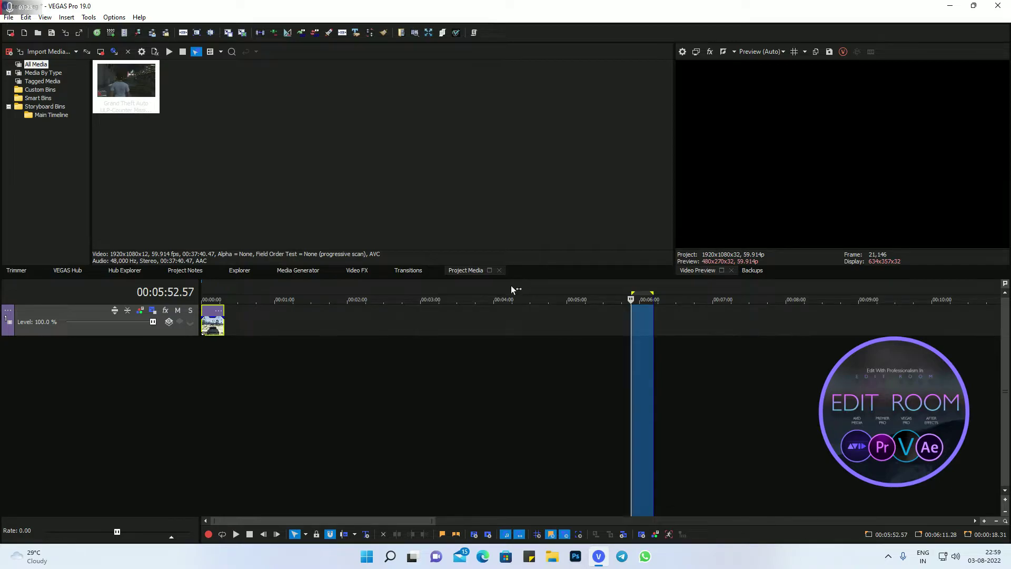
{"action": "key", "text": "Home"}
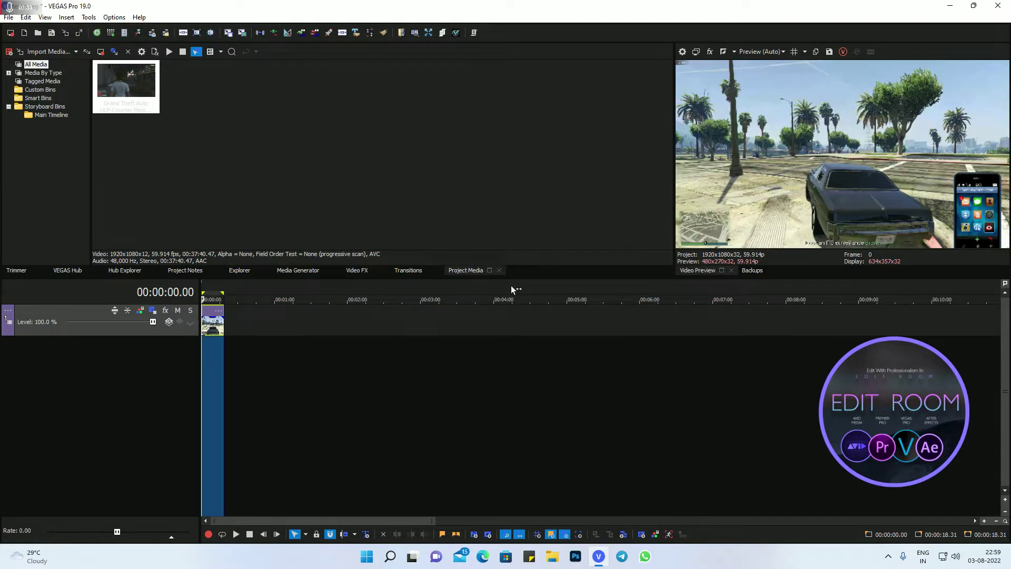
Delete the accidental duplicate clip and mark the 18-second clip's span as the time range.
{"action": "left_click", "coordinate": [214, 327]}
{"action": "left_click_drag", "start_coordinate": [214, 327], "coordinate": [690, 321]}
{"action": "double_click", "coordinate": [464, 287]}
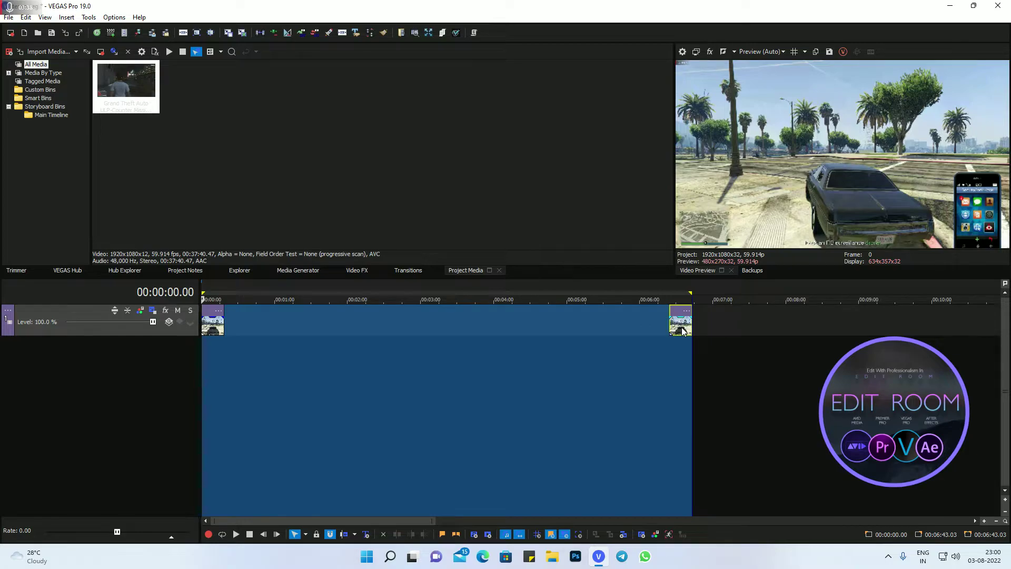
{"action": "left_click", "coordinate": [681, 325]}
{"action": "key", "text": "Delete"}
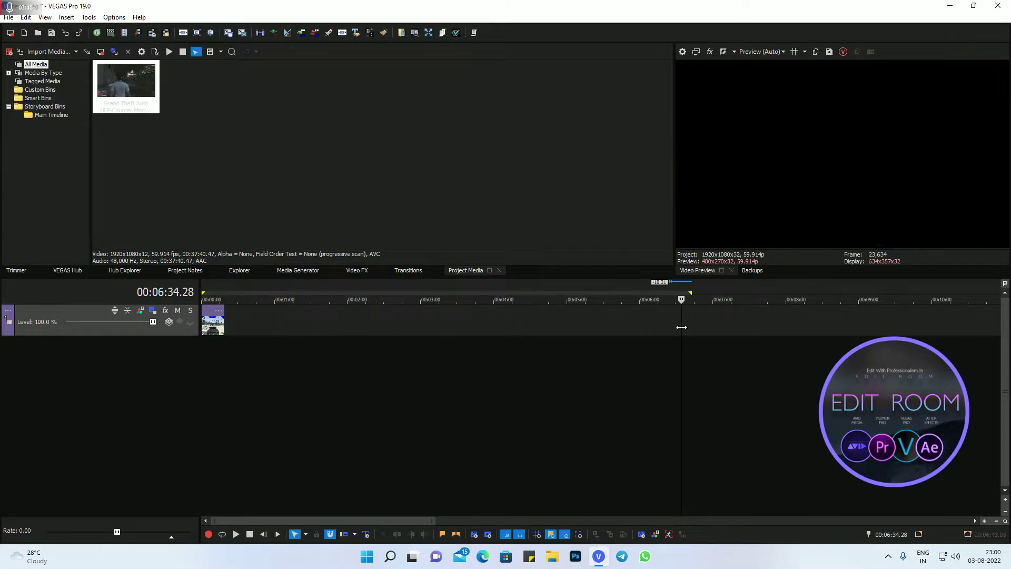
{"action": "double_click", "coordinate": [342, 282]}
{"action": "scroll", "coordinate": [252, 340], "scroll_direction": "up", "scroll_amount": 4}
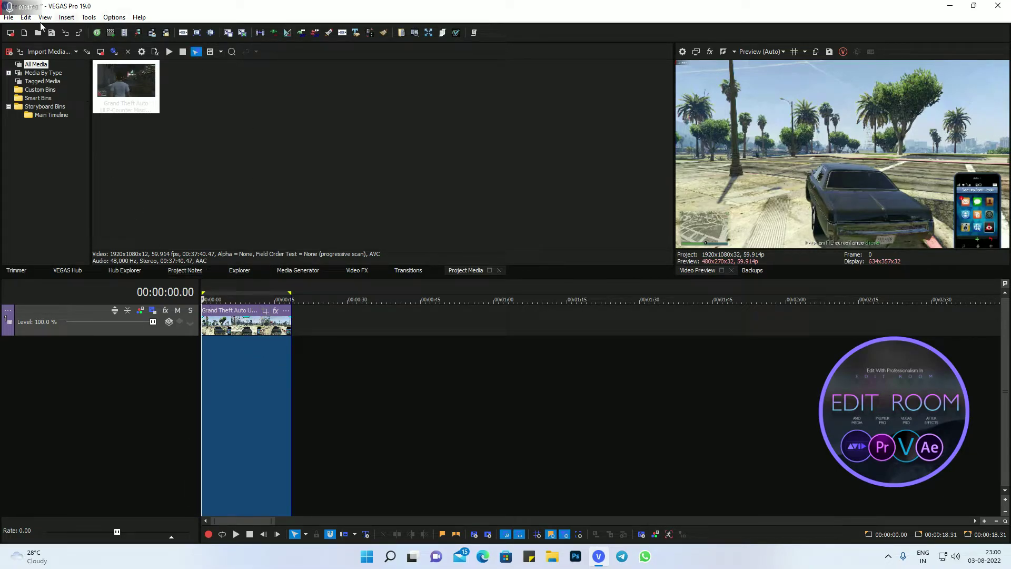
In Render As, turn off favourites-only filtering and choose the Image Sequence format.
{"action": "left_click", "coordinate": [80, 33]}
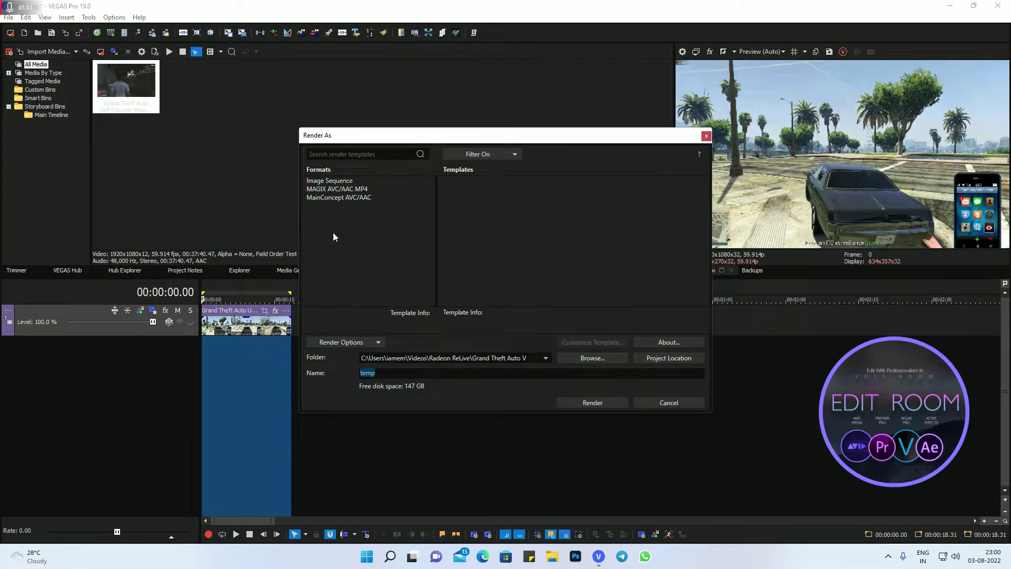
{"action": "left_click", "coordinate": [336, 179]}
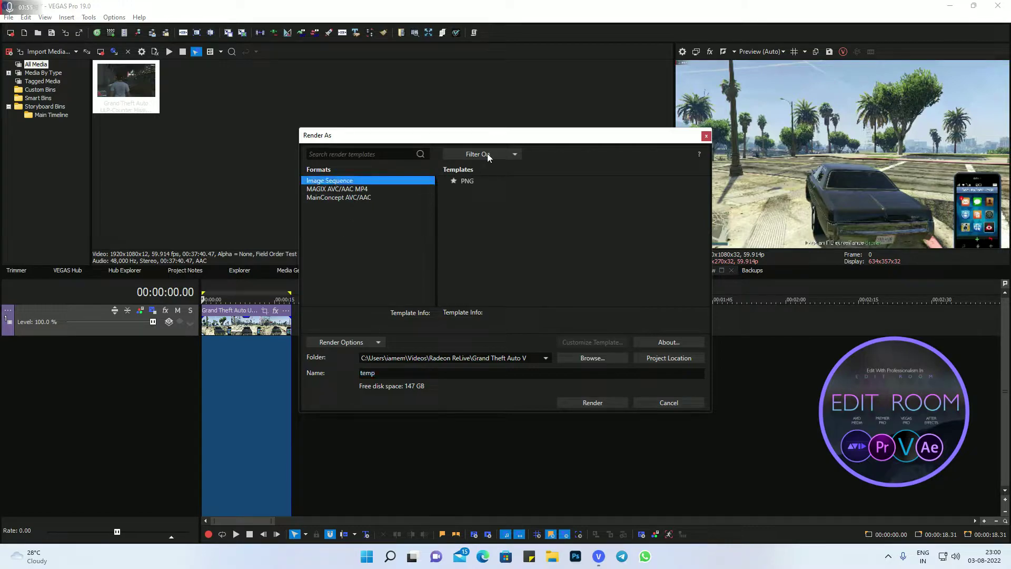
{"action": "left_click", "coordinate": [488, 154]}
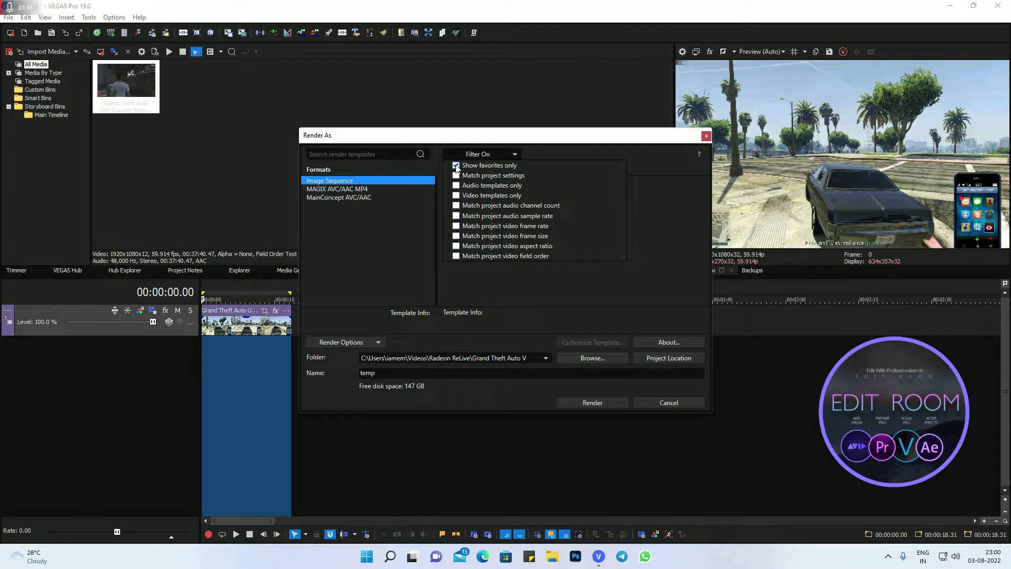
{"action": "left_click", "coordinate": [455, 165]}
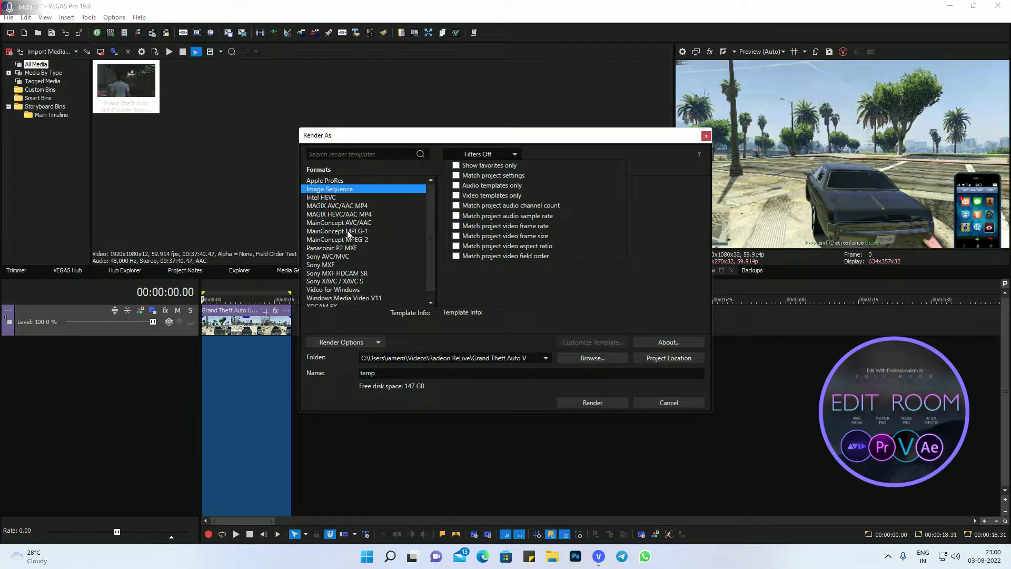
{"action": "left_click", "coordinate": [331, 197]}
{"action": "left_click", "coordinate": [334, 190]}
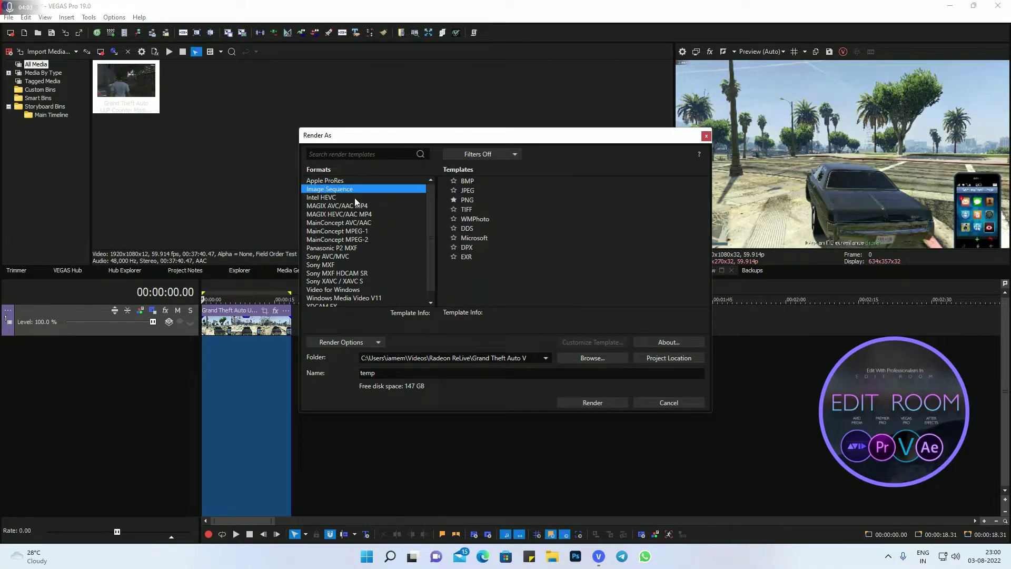
Compare the JPEG, TIFF and PNG templates, settle on PNG, and choose Project Location for output.
{"action": "left_click", "coordinate": [468, 190]}
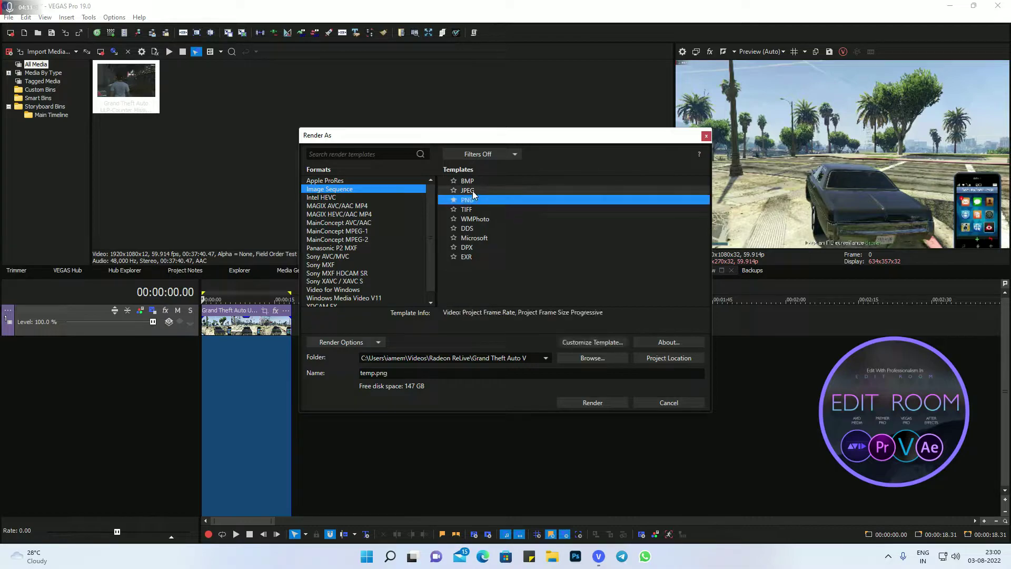
{"action": "left_click", "coordinate": [471, 210]}
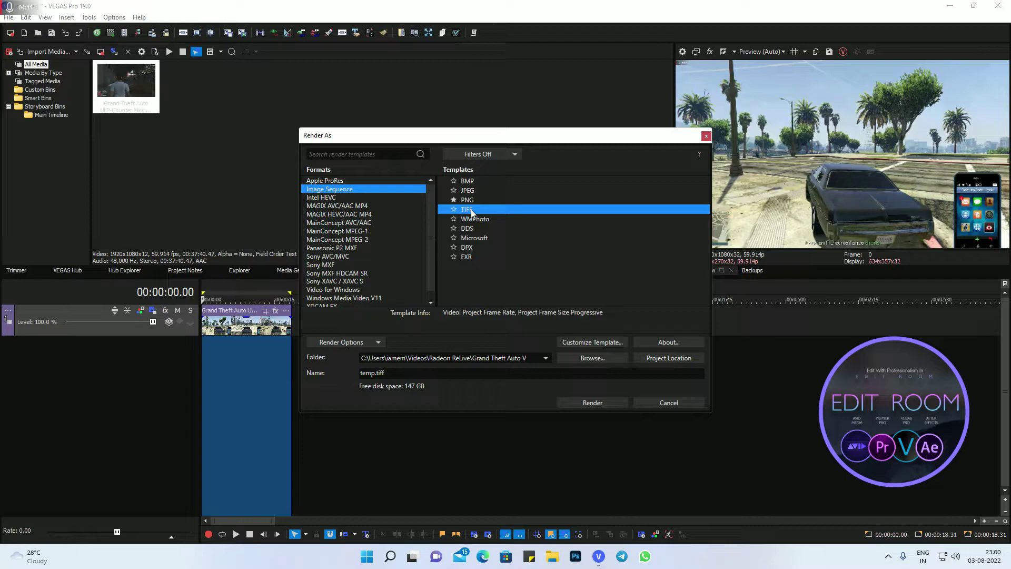
{"action": "left_click", "coordinate": [470, 200]}
{"action": "key", "text": "Up"}
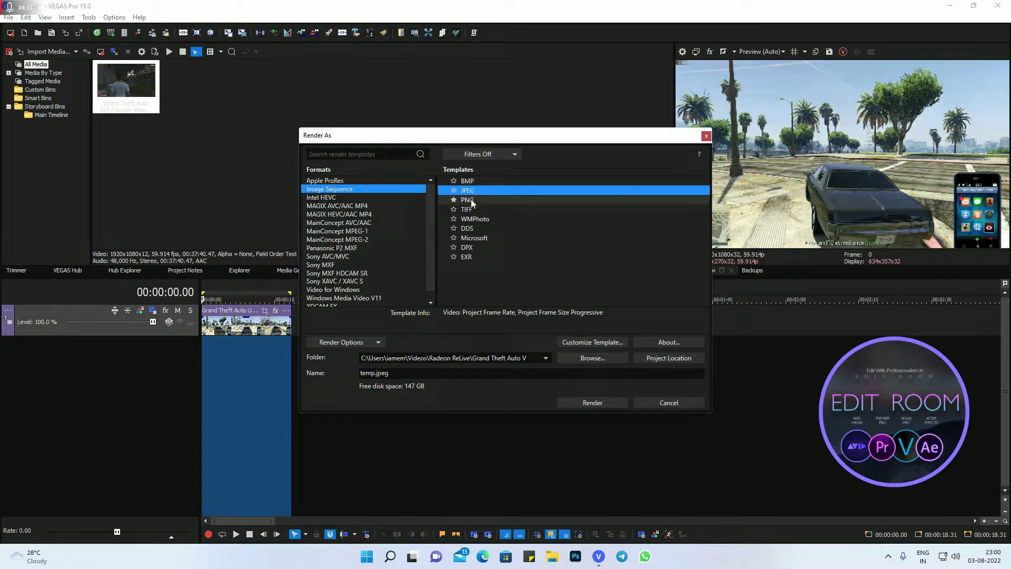
{"action": "left_click", "coordinate": [470, 199]}
{"action": "left_click", "coordinate": [473, 201]}
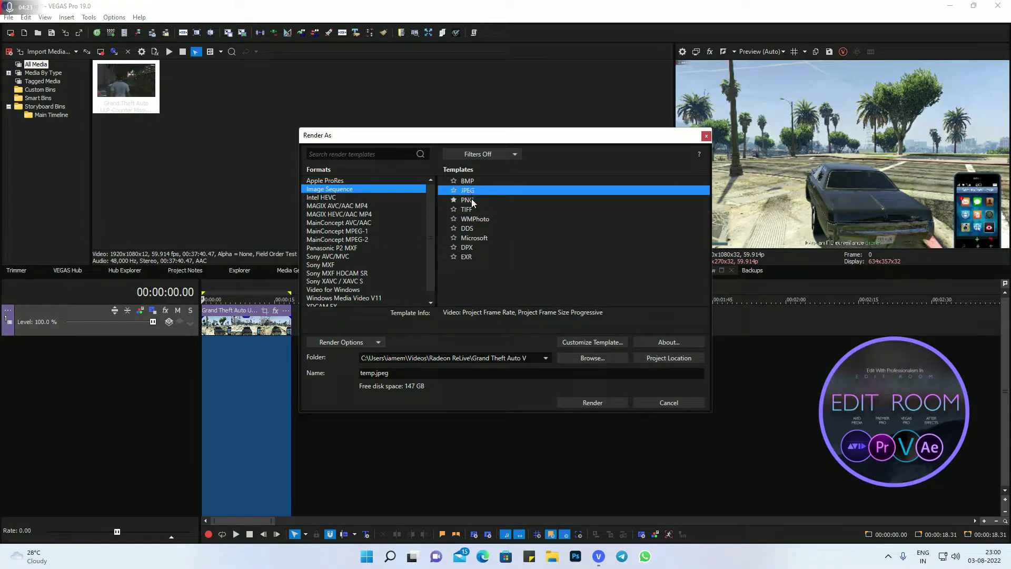
{"action": "left_click", "coordinate": [472, 210]}
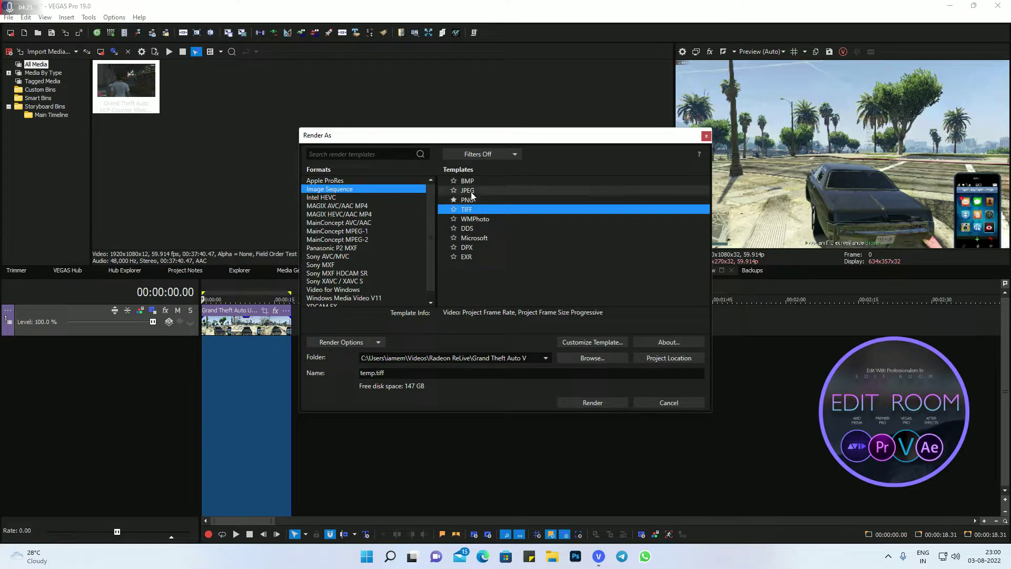
{"action": "left_click", "coordinate": [473, 202]}
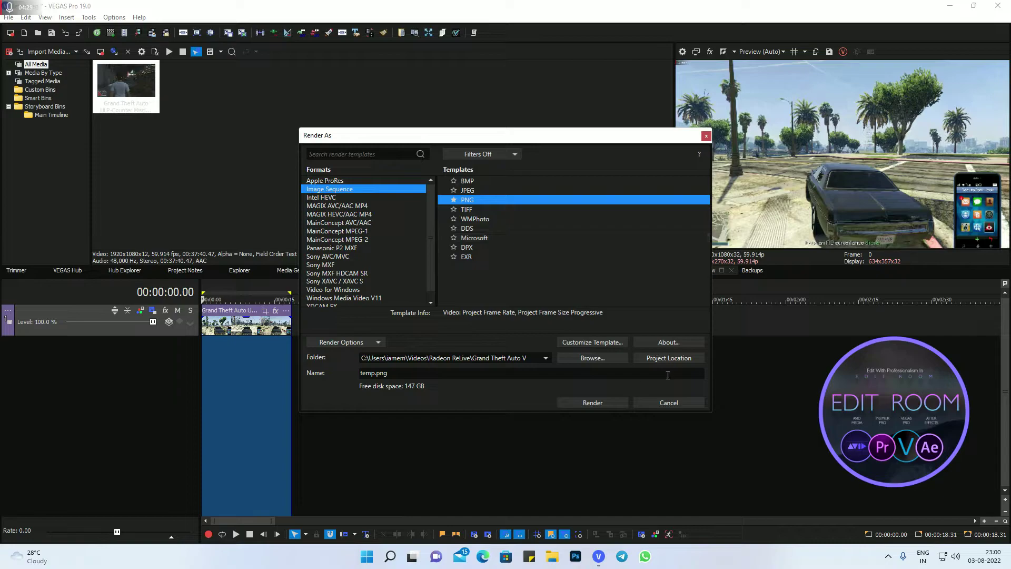
{"action": "left_click", "coordinate": [668, 358]}
Browse to the Desktop and create a new folder named 'Image Sequence'.
{"action": "left_click", "coordinate": [593, 358]}
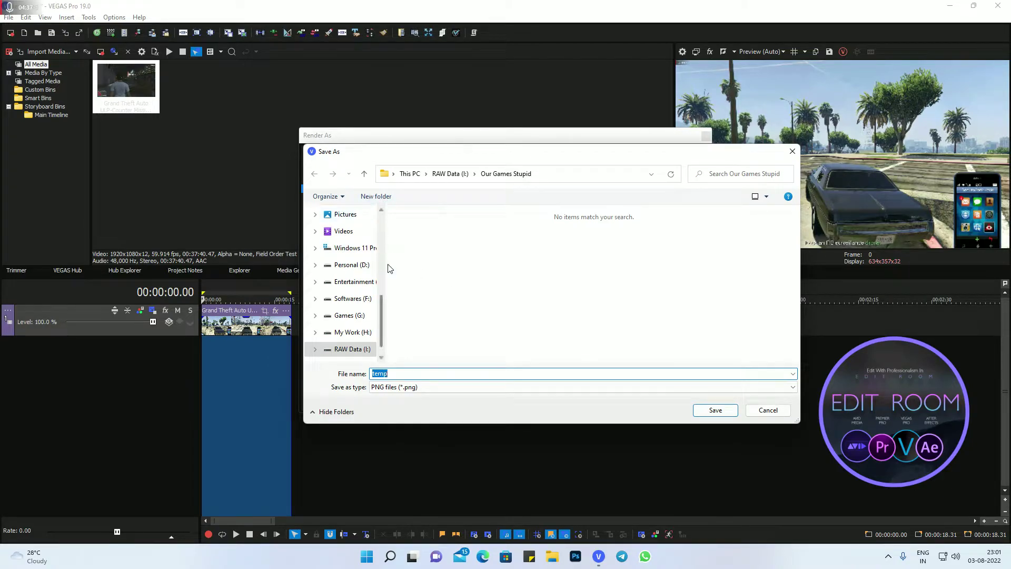
{"action": "left_click_drag", "start_coordinate": [381, 314], "coordinate": [387, 212]}
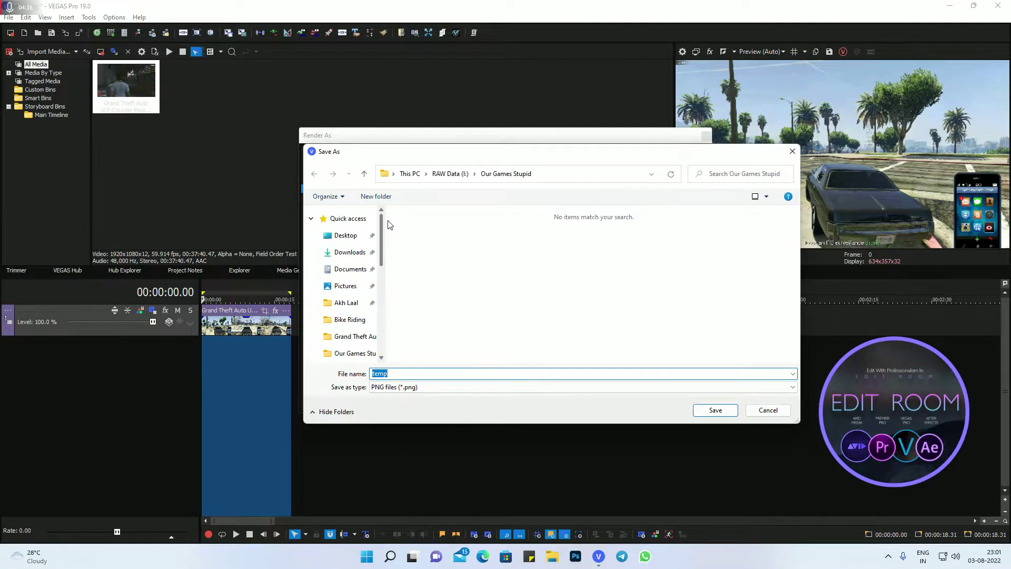
{"action": "left_click", "coordinate": [346, 236]}
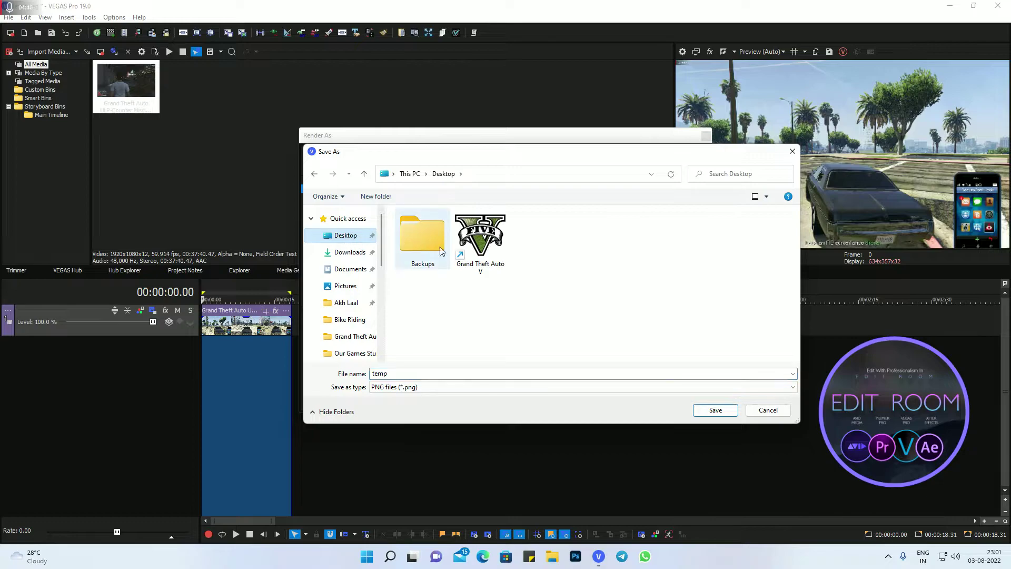
{"action": "left_click", "coordinate": [379, 198]}
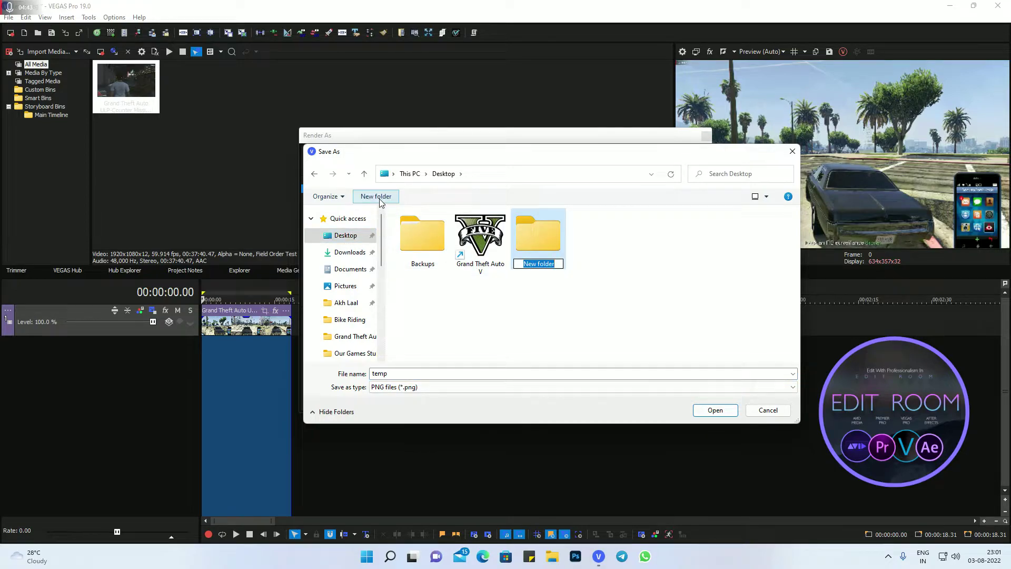
{"action": "type", "text": "Image Sequence"}
{"action": "key", "text": "Return"}
{"action": "key", "text": "Return"}
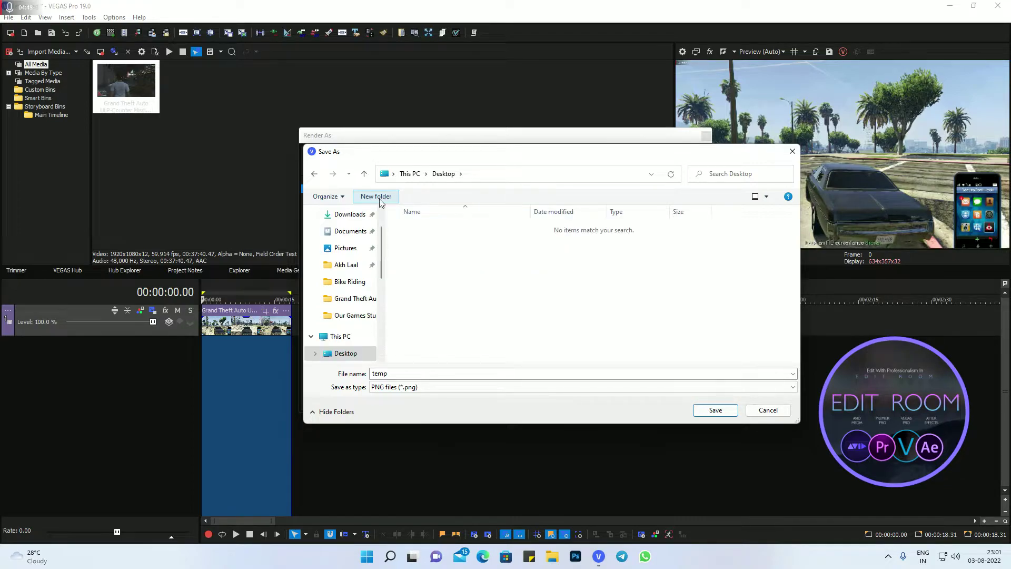
Name the output file GTA and save it into the Image Sequence folder.
{"action": "double_click", "coordinate": [421, 375]}
{"action": "type", "text": "GT"}
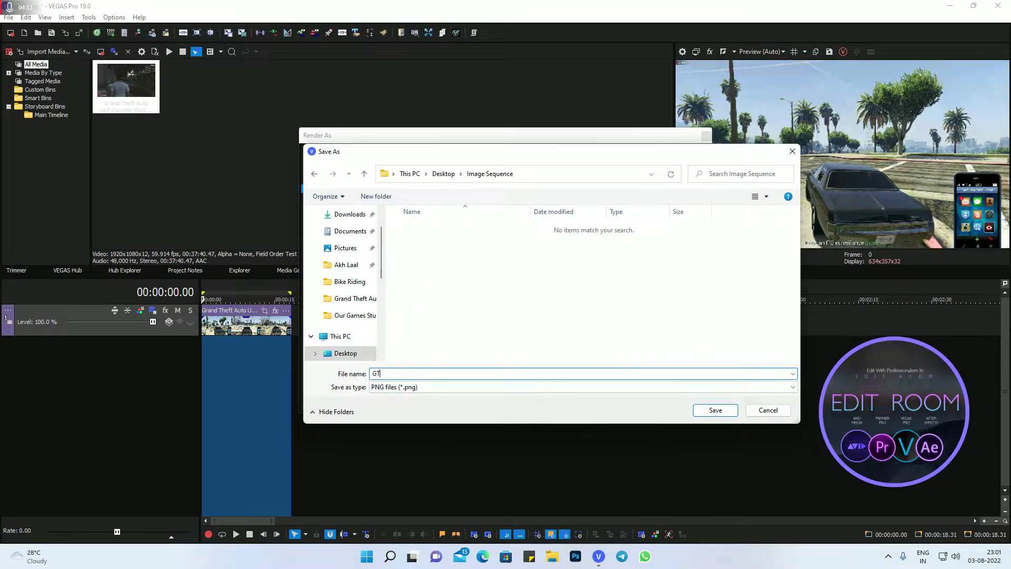
{"action": "type", "text": "A"}
{"action": "left_click", "coordinate": [714, 409]}
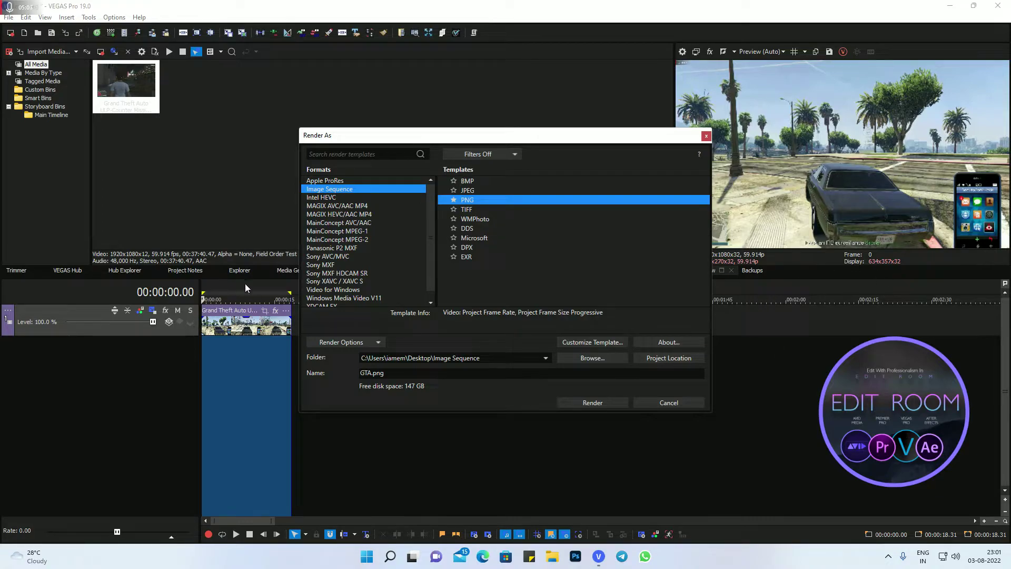
{"action": "left_click_drag", "start_coordinate": [548, 142], "coordinate": [557, 379]}
Close the render window, clear the time selection, and put the playhead at 00:00:18.31.
{"action": "left_click", "coordinate": [715, 373]}
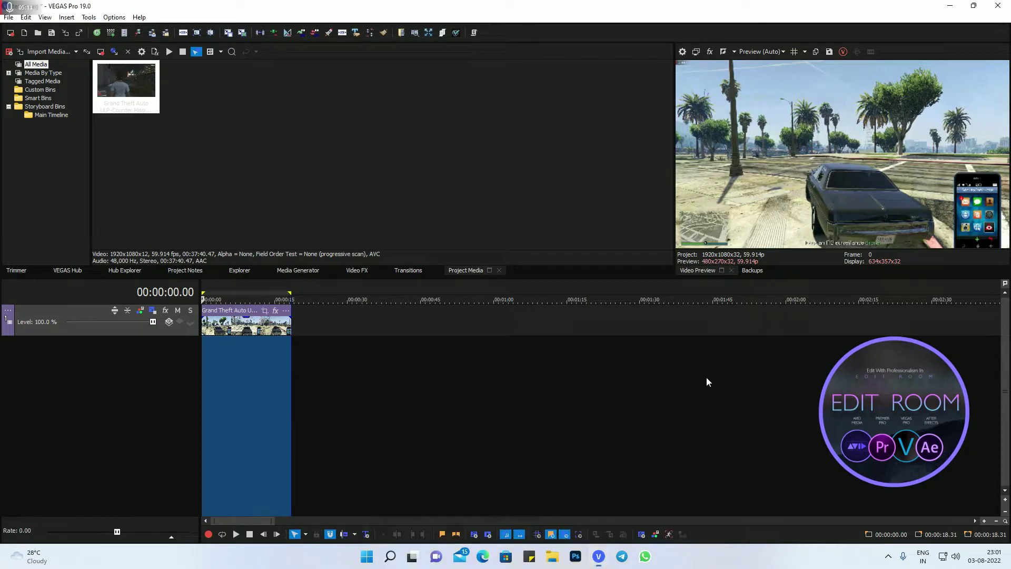
{"action": "left_click", "coordinate": [251, 340]}
{"action": "left_click_drag", "start_coordinate": [250, 347], "coordinate": [291, 343]}
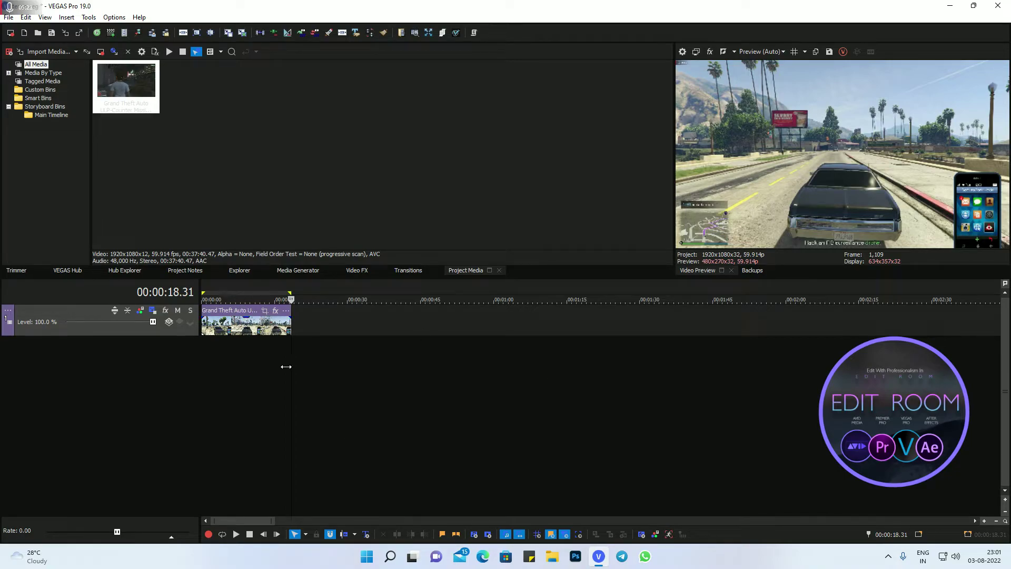
Reopen Render As with favourites filtering off, choosing Image Sequence format and the PNG template.
{"action": "left_click", "coordinate": [65, 32]}
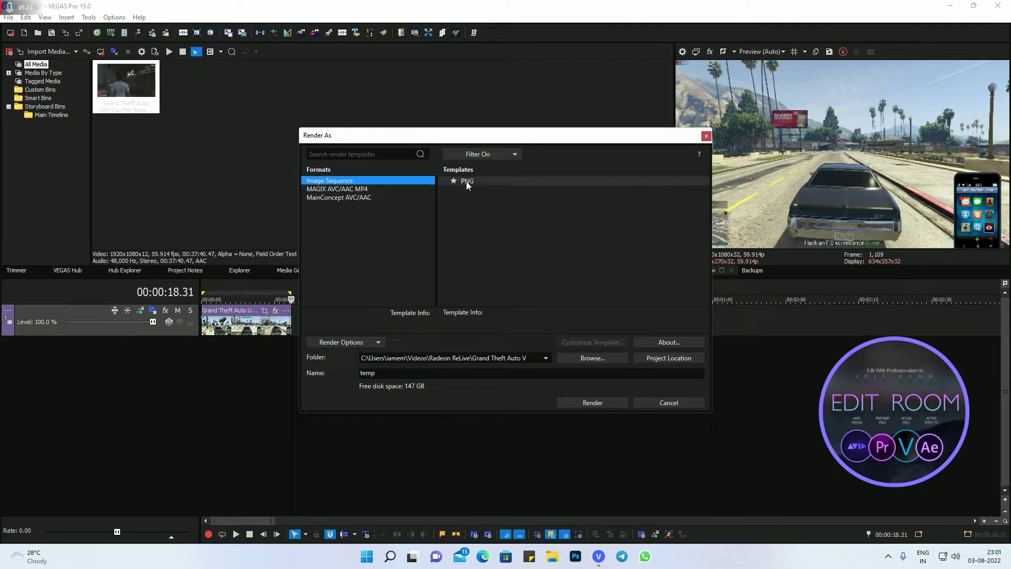
{"action": "left_click", "coordinate": [477, 154]}
{"action": "left_click", "coordinate": [476, 165]}
{"action": "left_click", "coordinate": [330, 197]}
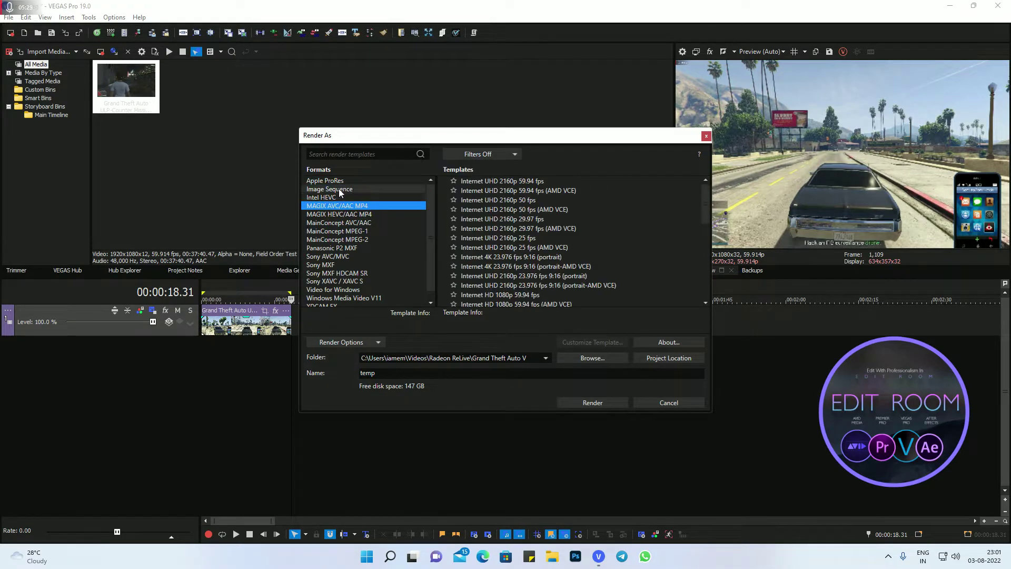
{"action": "left_click", "coordinate": [339, 188]}
{"action": "left_click", "coordinate": [478, 199]}
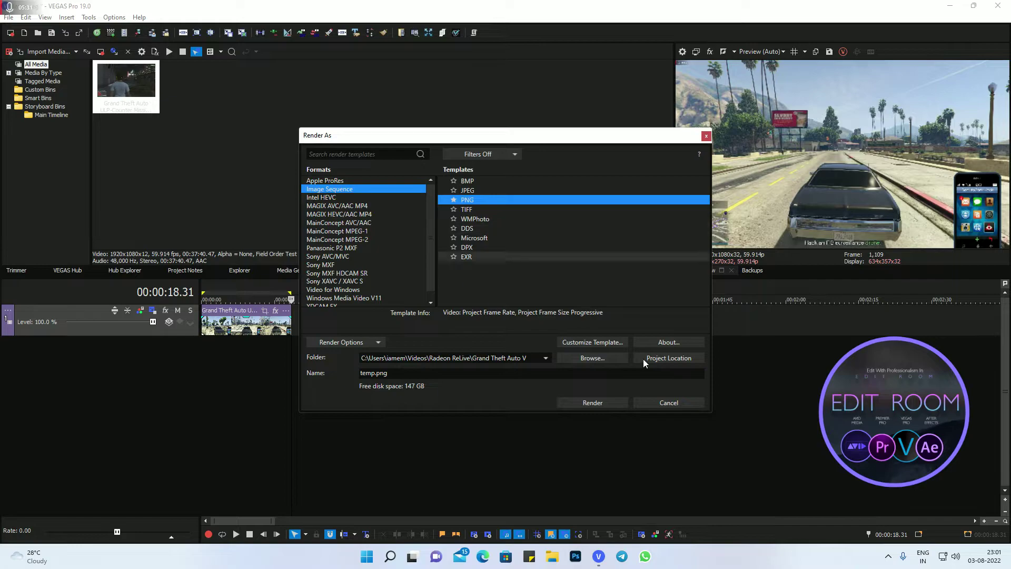
{"action": "left_click", "coordinate": [673, 358]}
Set the output to GTA.png in the Desktop's Image Sequence folder and start rendering.
{"action": "left_click", "coordinate": [614, 358]}
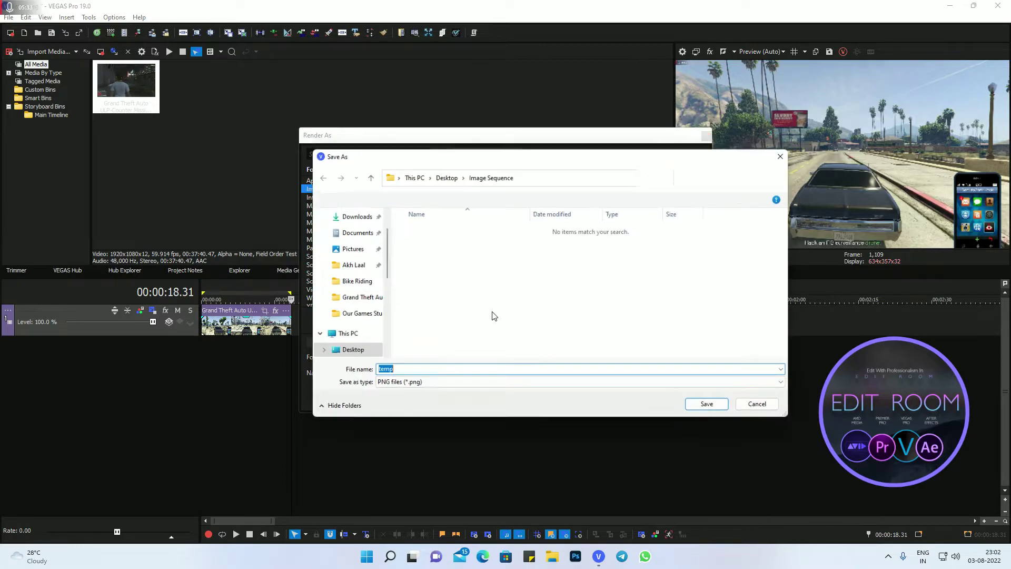
{"action": "left_click", "coordinate": [443, 173]}
{"action": "left_click", "coordinate": [486, 241]}
{"action": "double_click", "coordinate": [485, 241]}
{"action": "double_click", "coordinate": [379, 374]}
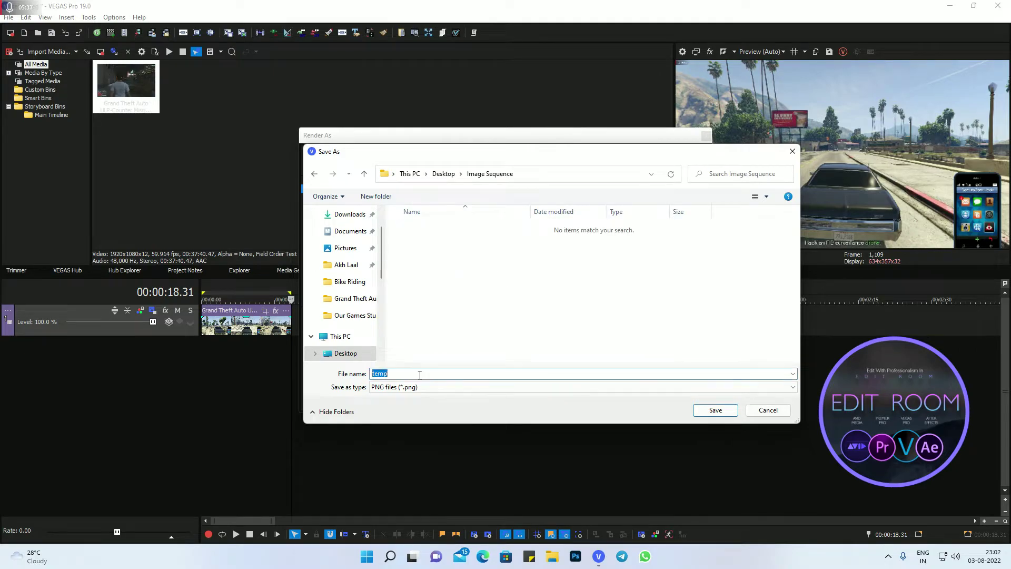
{"action": "type", "text": "GTA"}
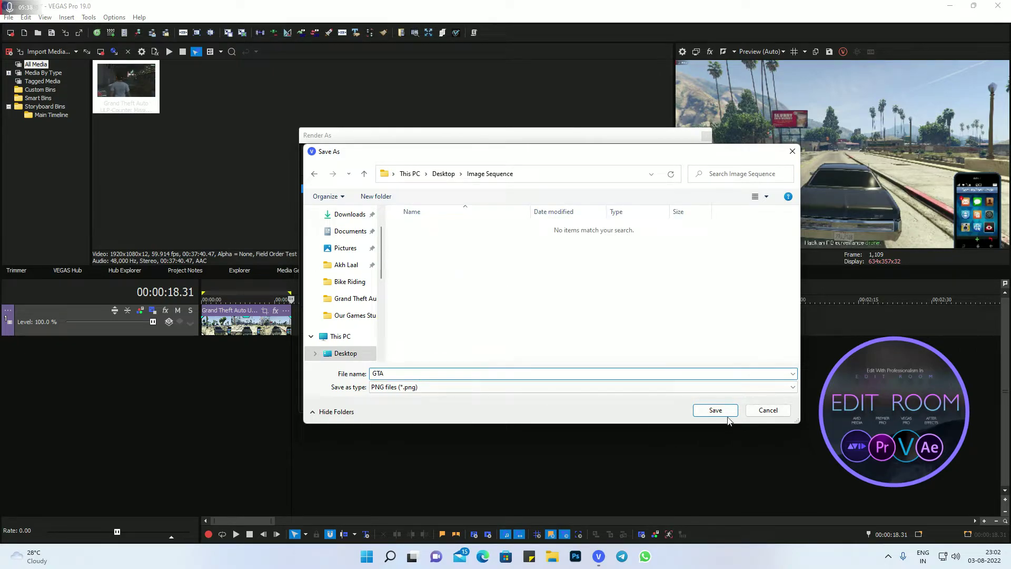
{"action": "left_click", "coordinate": [715, 410]}
{"action": "left_click", "coordinate": [582, 404]}
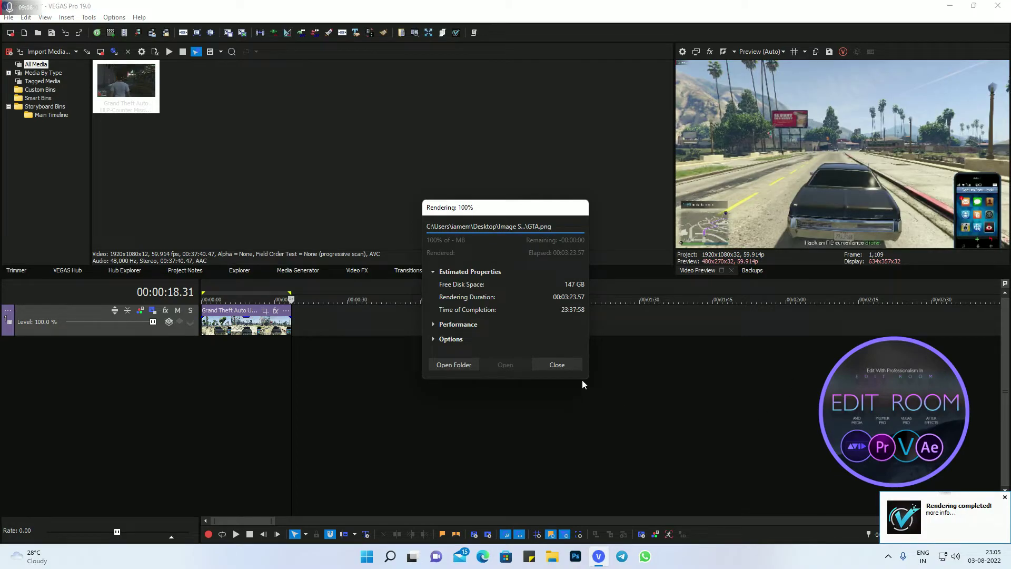
After rendering completes, open the folder containing the rendered GTA frames.
{"action": "left_click", "coordinate": [557, 364]}
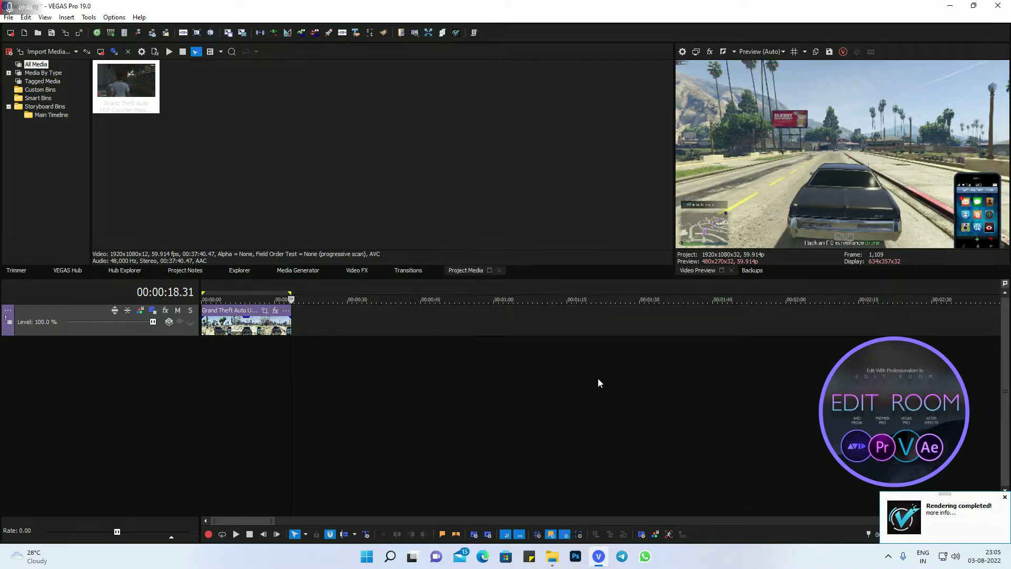
Browse the 1,110 rendered GTA PNG frames in the Image Sequence folder in File Explorer.
{"action": "left_click", "coordinate": [552, 556]}
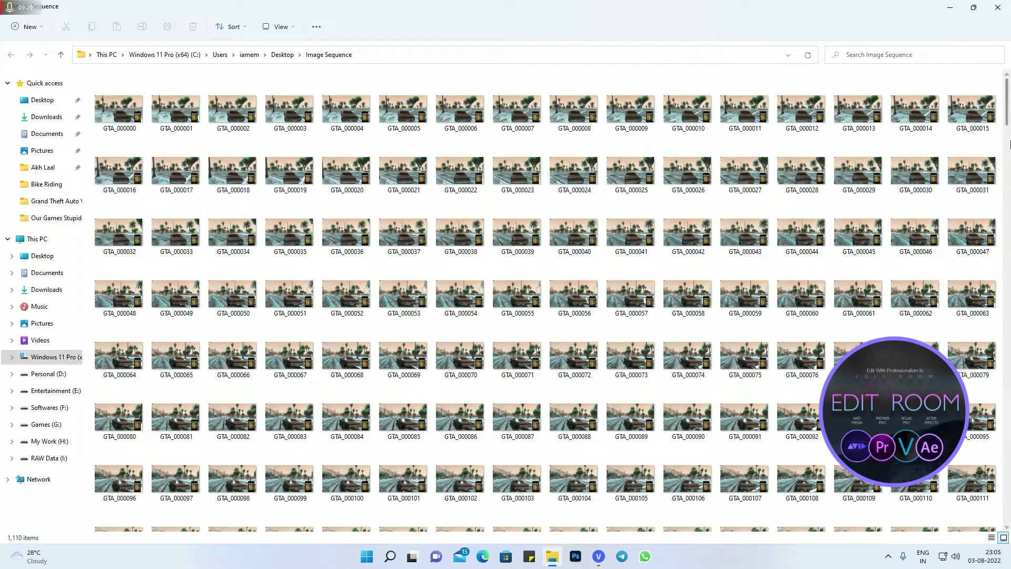
{"action": "scroll", "coordinate": [1006, 92], "scroll_direction": "down", "scroll_amount": 20}
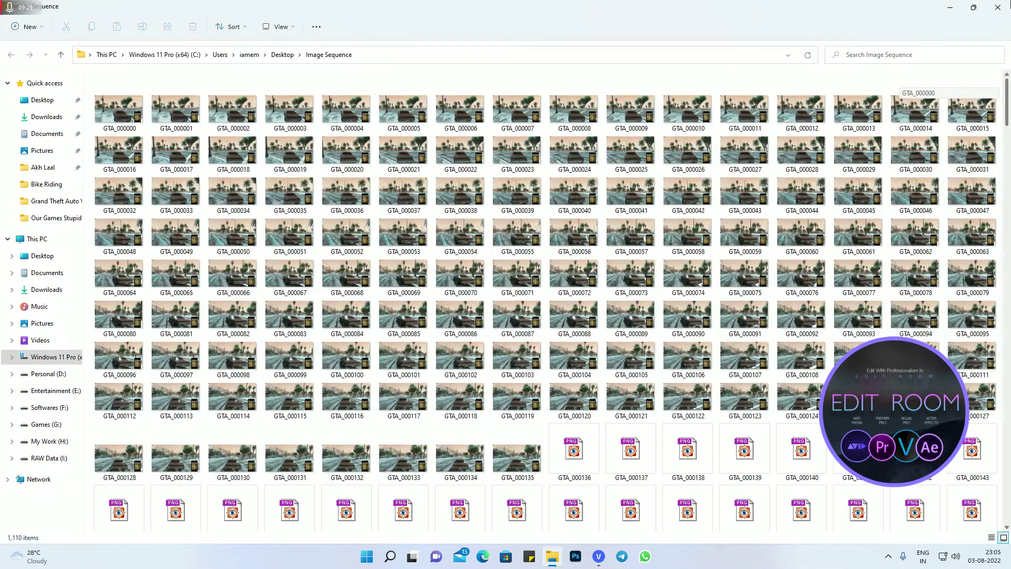
Return to VEGAS Pro and scrub the trimmed clip, previewing frames around 10 seconds in.
{"action": "key", "text": "super+d"}
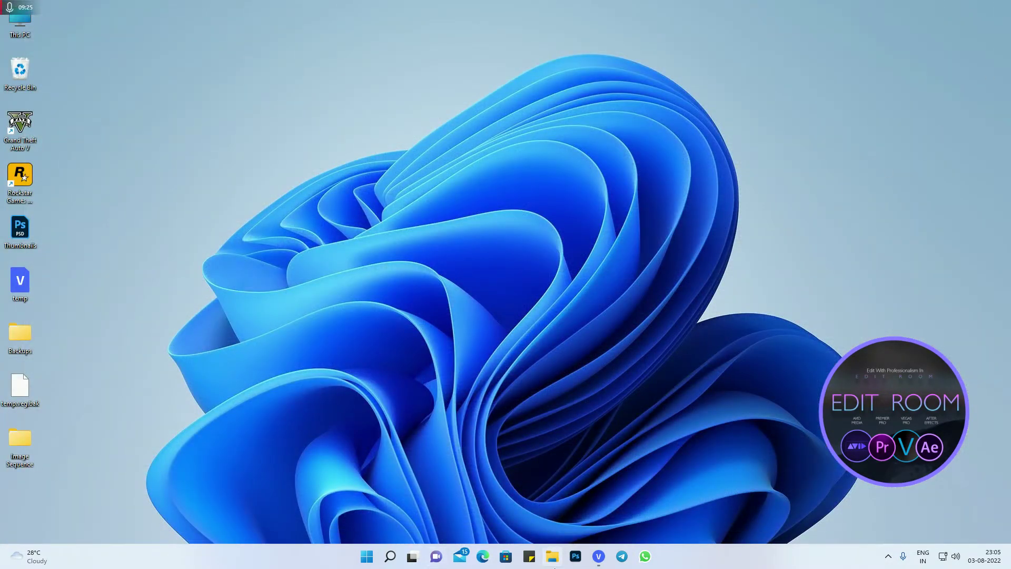
{"action": "left_click", "coordinate": [604, 562]}
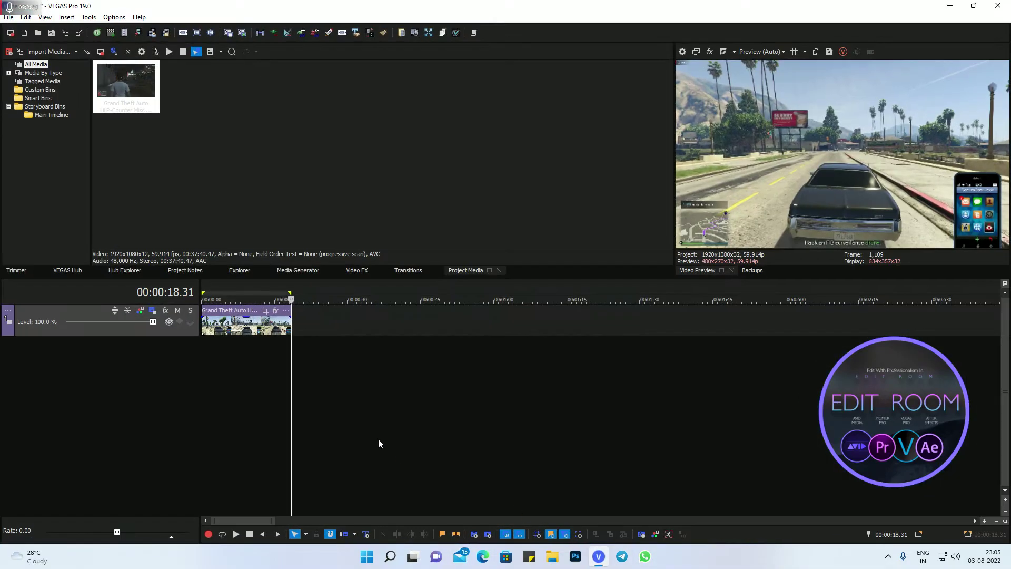
{"action": "left_click", "coordinate": [235, 326]}
{"action": "left_click", "coordinate": [371, 325]}
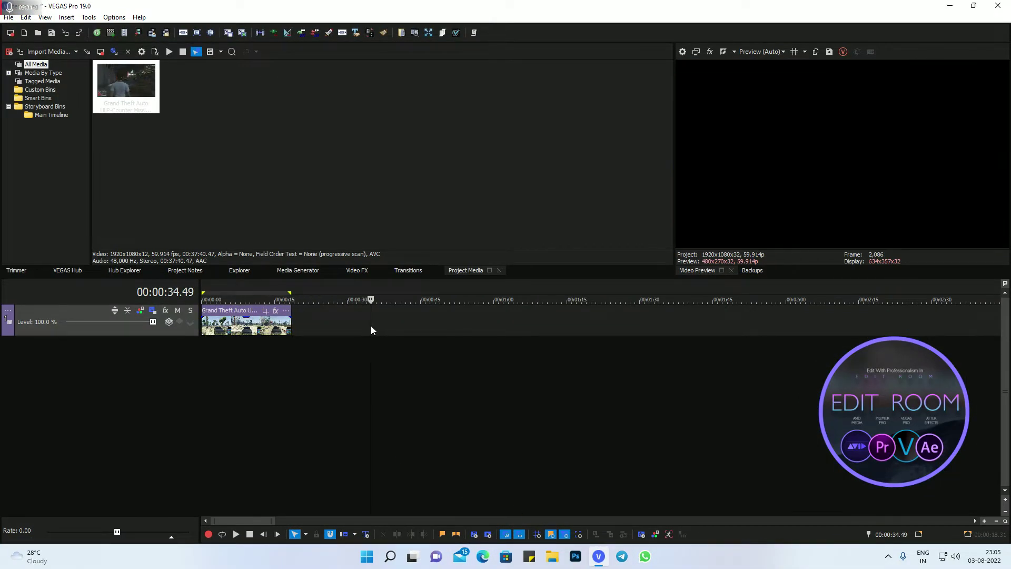
{"action": "left_click", "coordinate": [252, 285]}
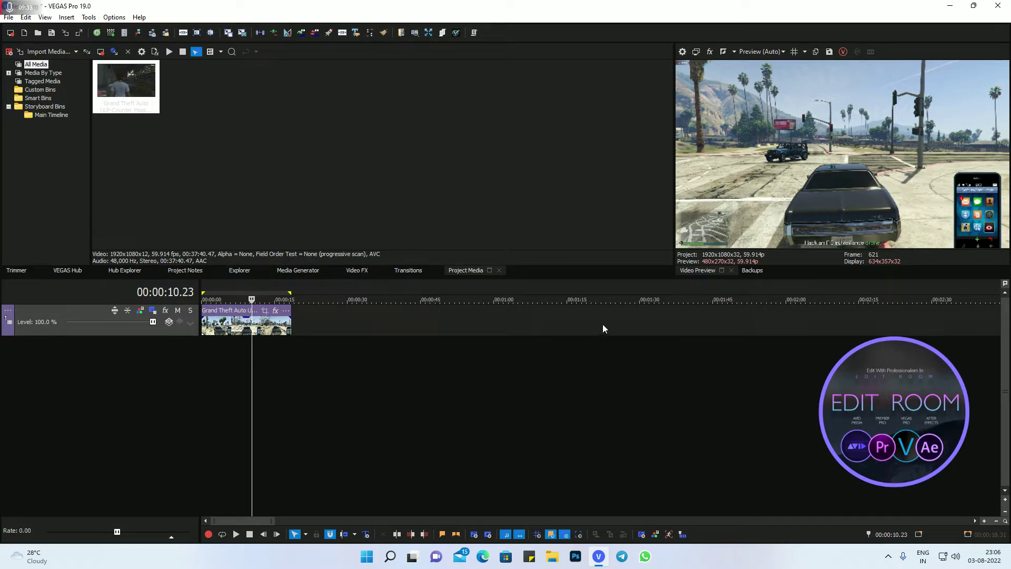
Zoom the timeline out and back in, then select the clip and preview 8 seconds in.
{"action": "scroll", "coordinate": [404, 330], "scroll_direction": "down", "scroll_amount": 1}
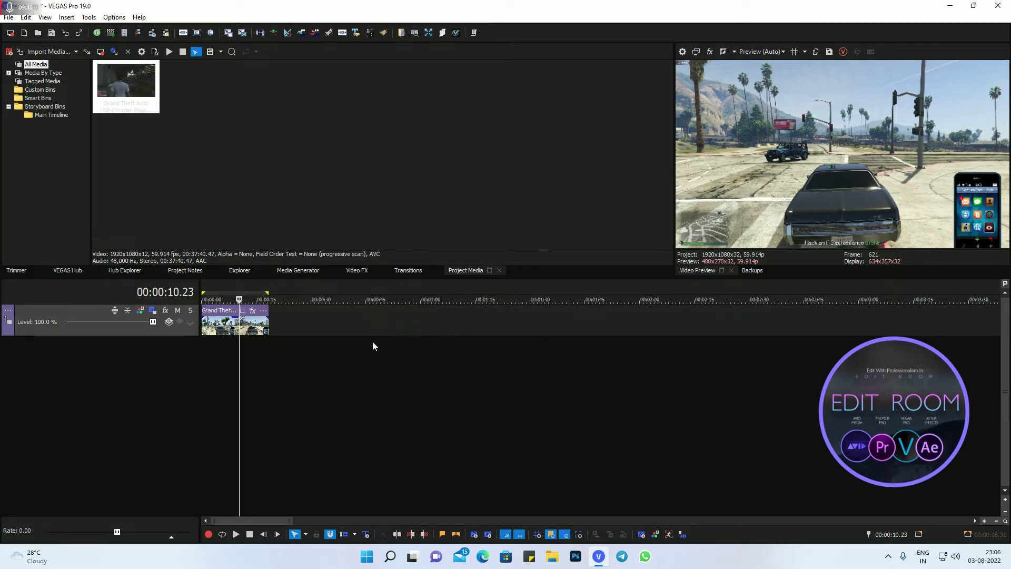
{"action": "scroll", "coordinate": [374, 350], "scroll_direction": "down", "scroll_amount": 1}
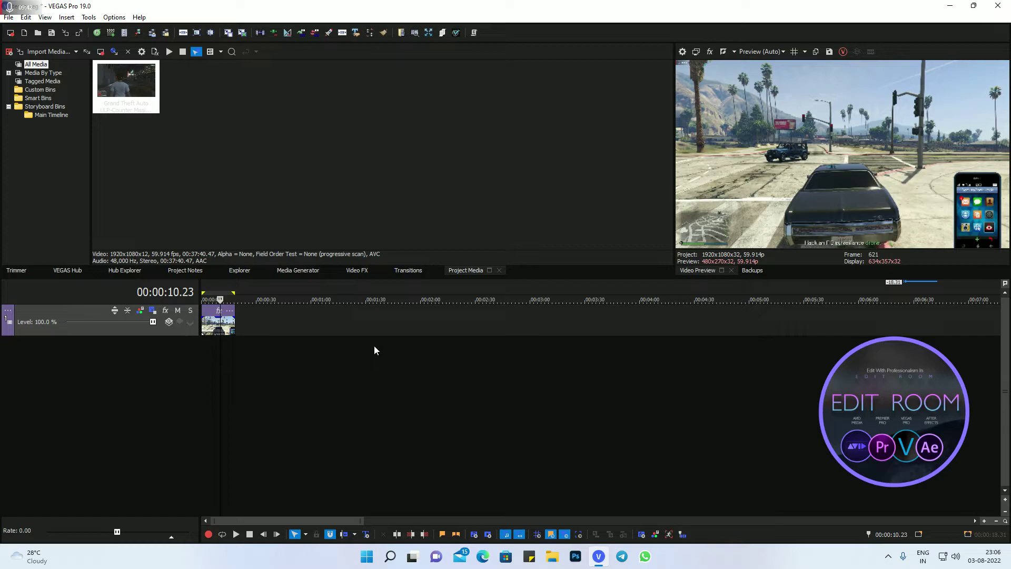
{"action": "scroll", "coordinate": [284, 343], "scroll_direction": "up", "scroll_amount": 4}
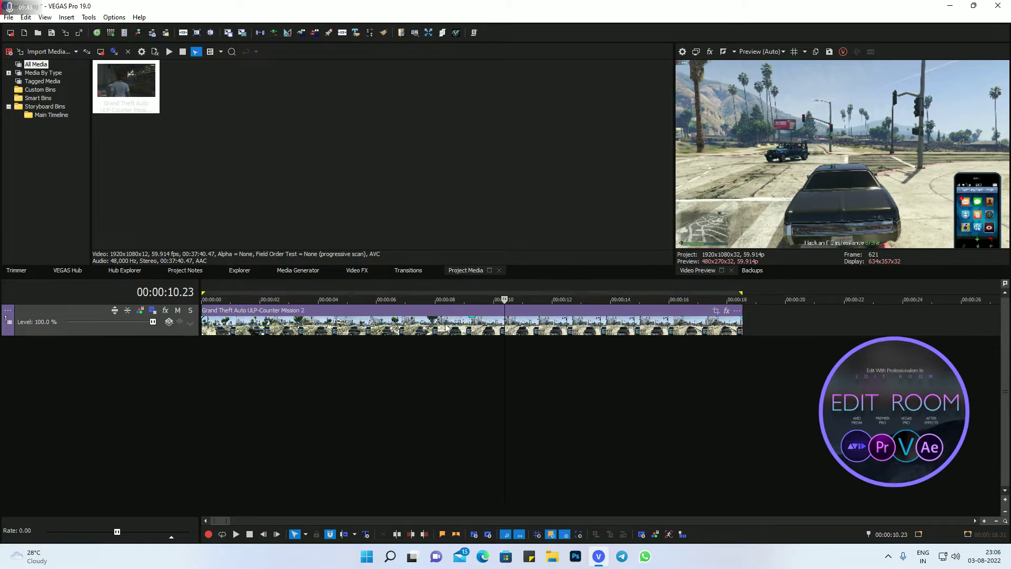
{"action": "left_click", "coordinate": [440, 326]}
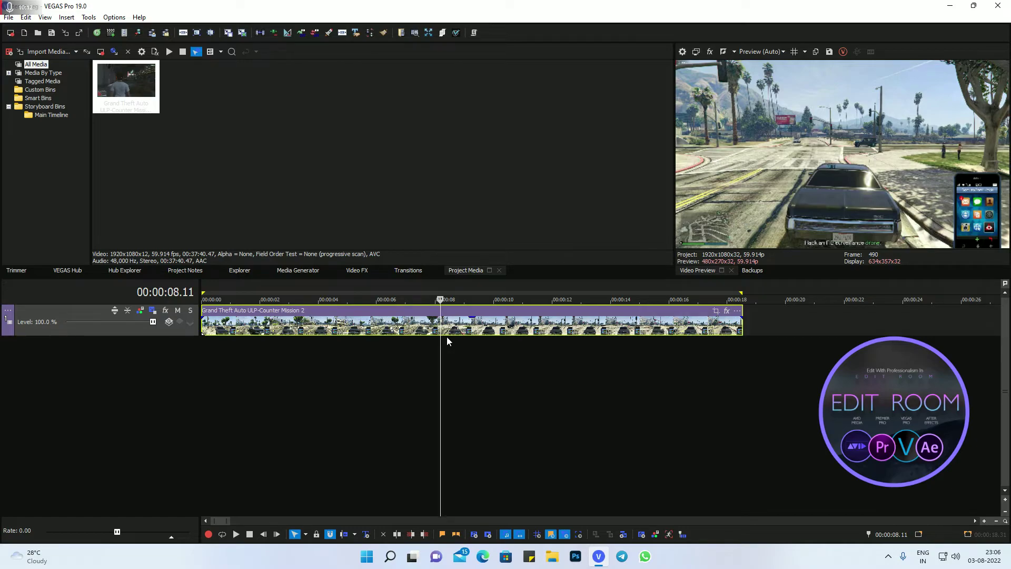
{"action": "scroll", "coordinate": [458, 338], "scroll_direction": "down", "scroll_amount": 6}
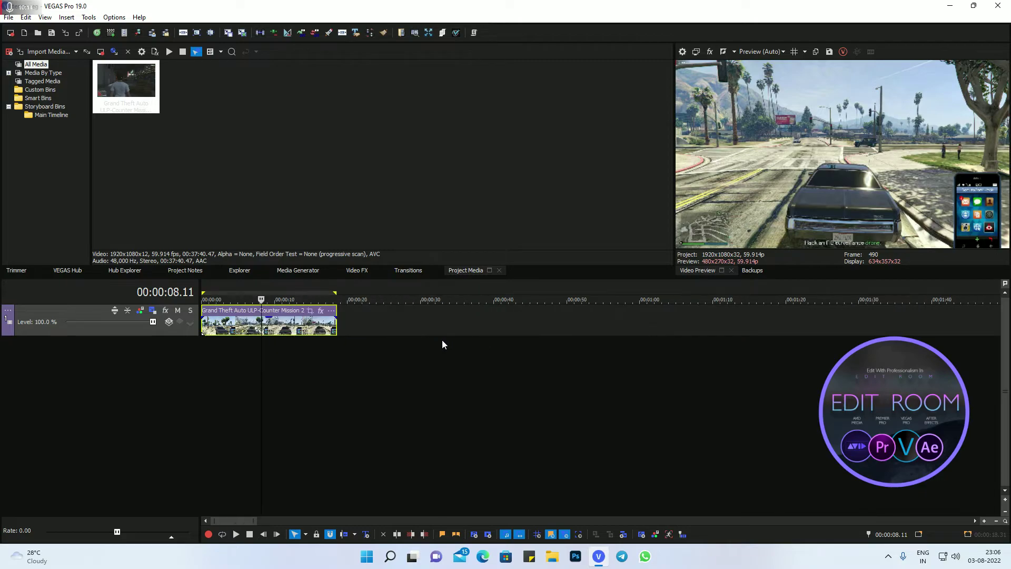
Import GTA_000000 from Desktop\Image Sequence with Open sequence ticked, loading all frames as one sequence.
{"action": "left_click", "coordinate": [315, 316]}
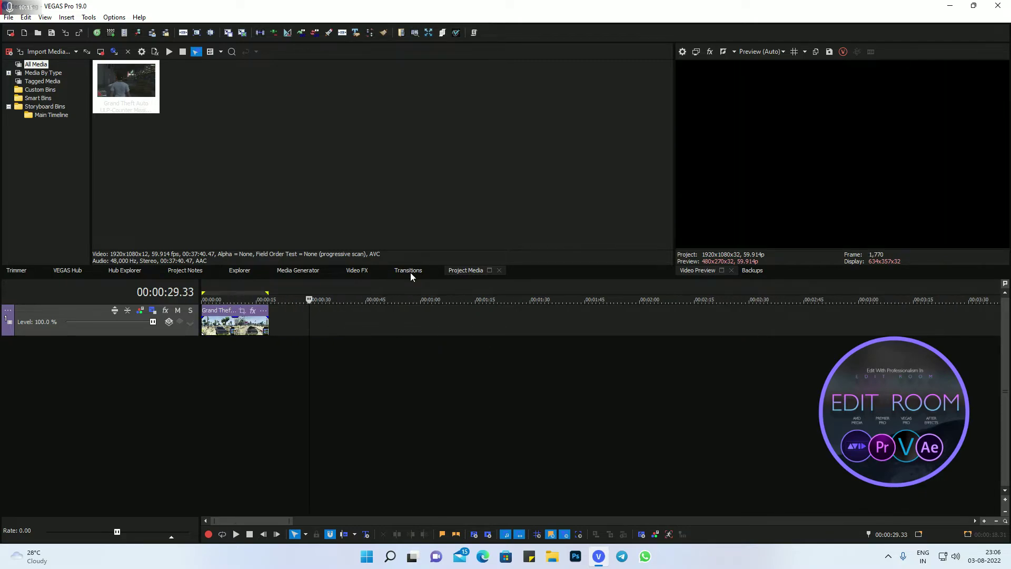
{"action": "left_click", "coordinate": [307, 182]}
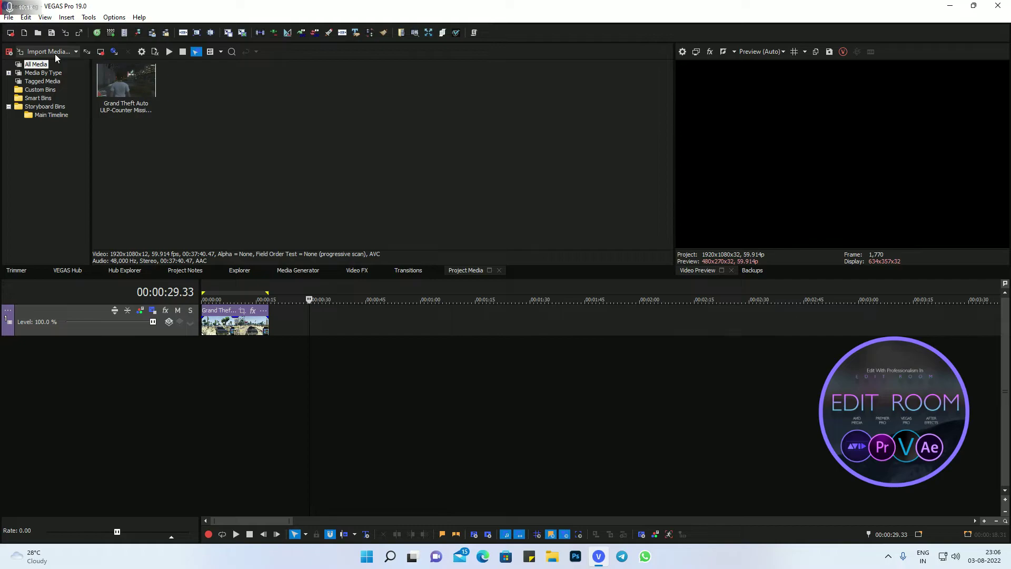
{"action": "left_click", "coordinate": [52, 52]}
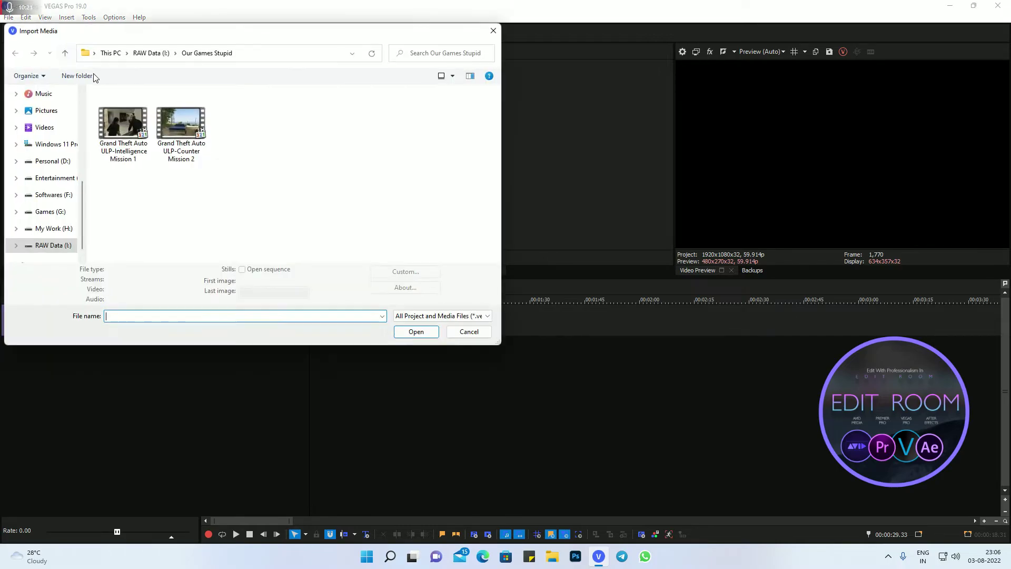
{"action": "scroll", "coordinate": [57, 126], "scroll_direction": "up", "scroll_amount": 3}
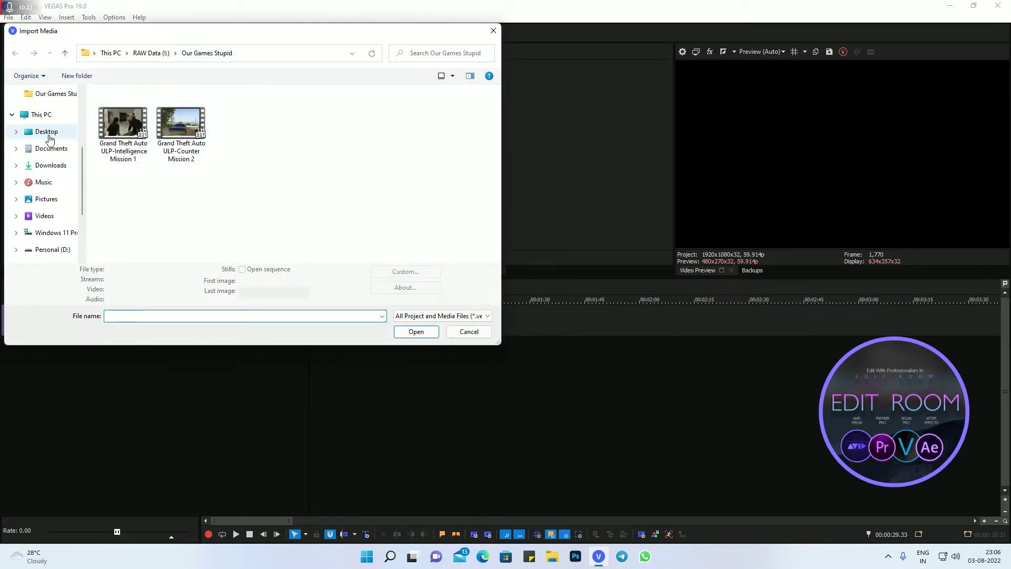
{"action": "left_click", "coordinate": [50, 138]}
{"action": "double_click", "coordinate": [178, 114]}
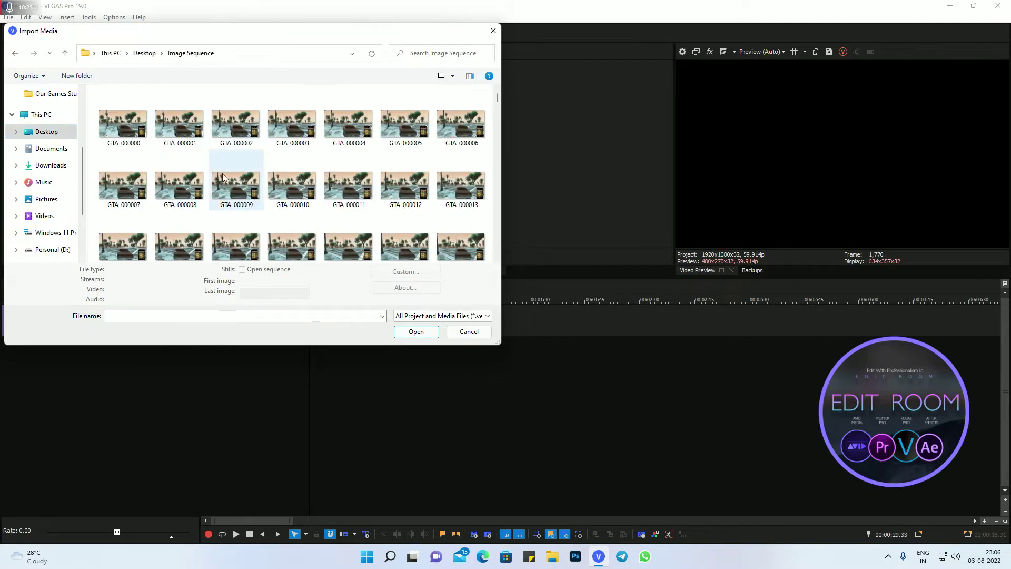
{"action": "left_click", "coordinate": [126, 129]}
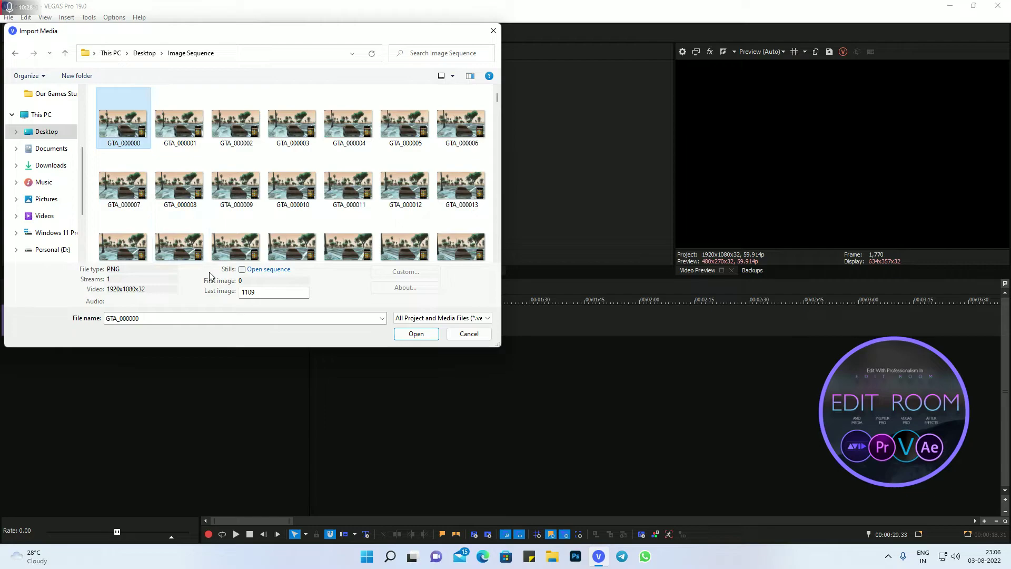
{"action": "left_click", "coordinate": [241, 270]}
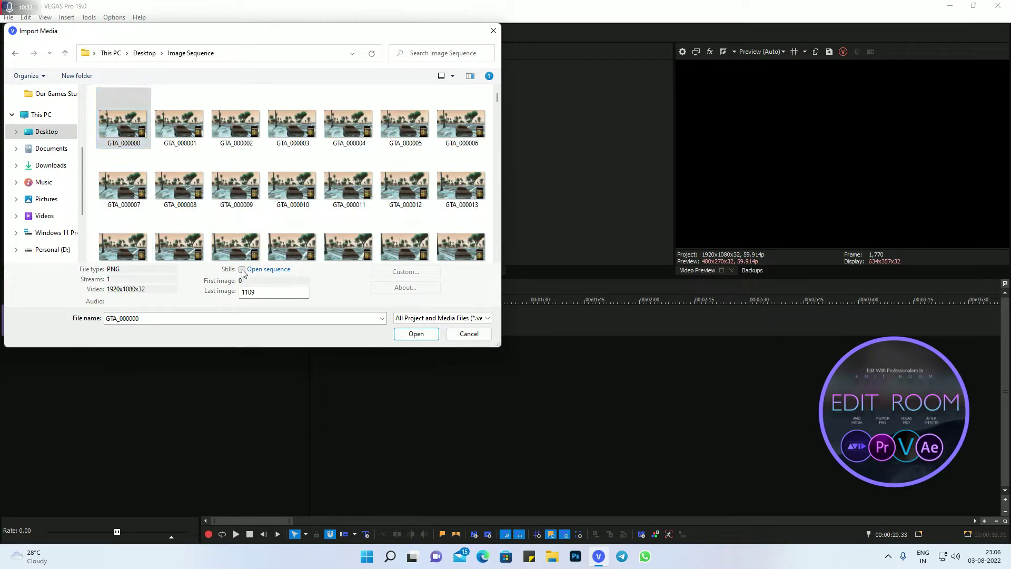
{"action": "left_click", "coordinate": [416, 334]}
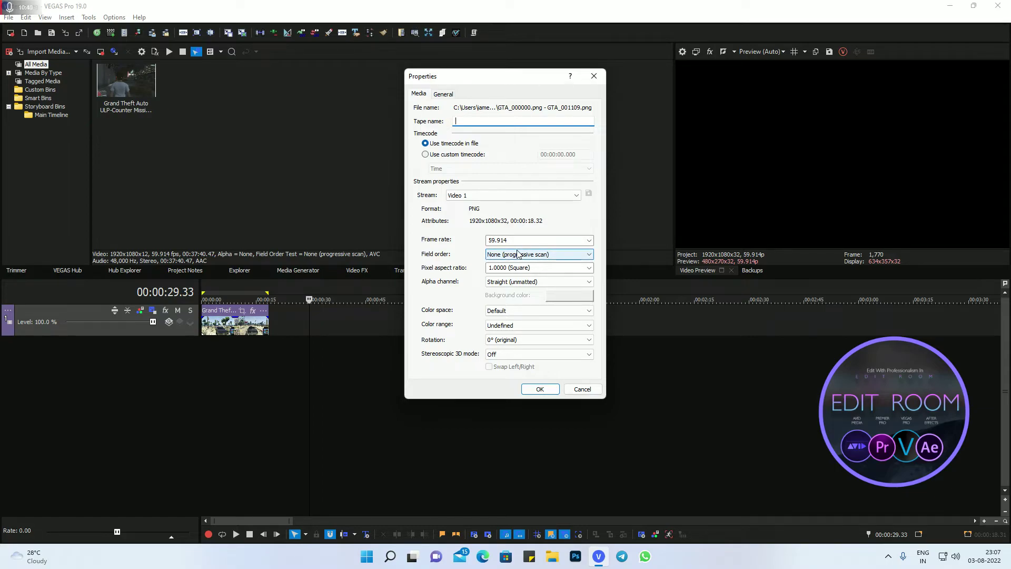
Keep the sequence's frame rate at 59.914 fps and confirm its media properties.
{"action": "left_click", "coordinate": [589, 240]}
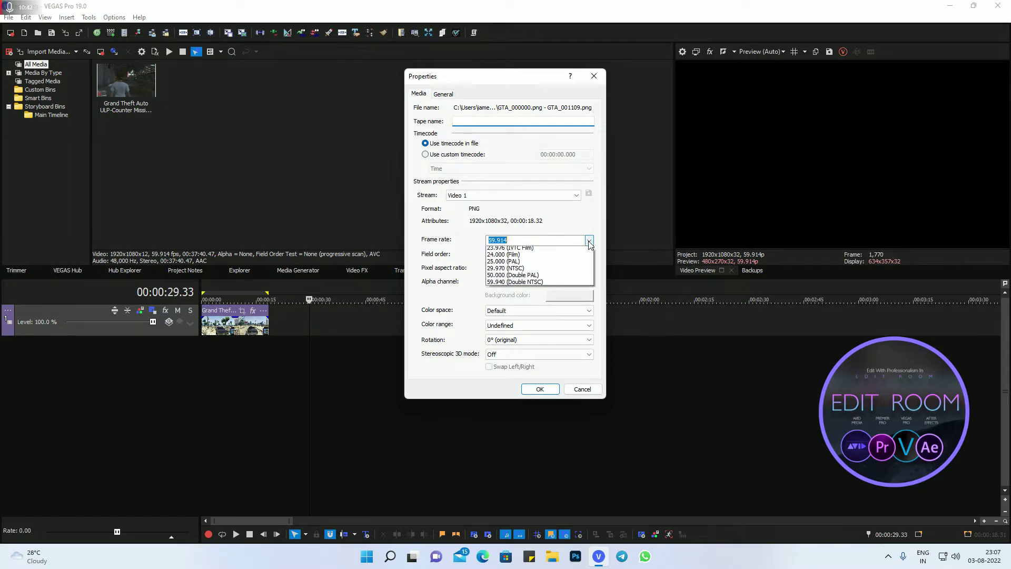
{"action": "left_click", "coordinate": [548, 227]}
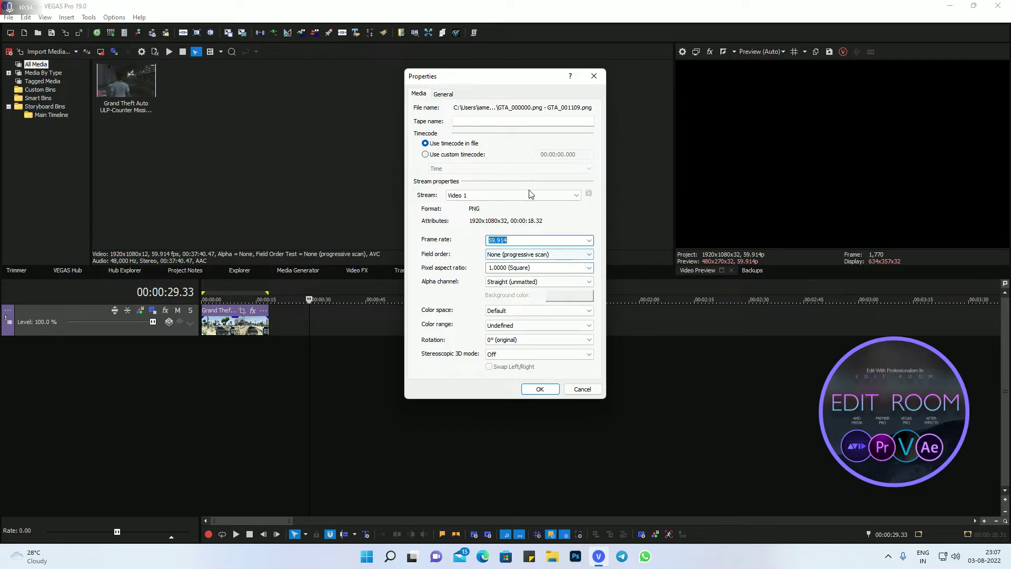
{"action": "left_click", "coordinate": [541, 388]}
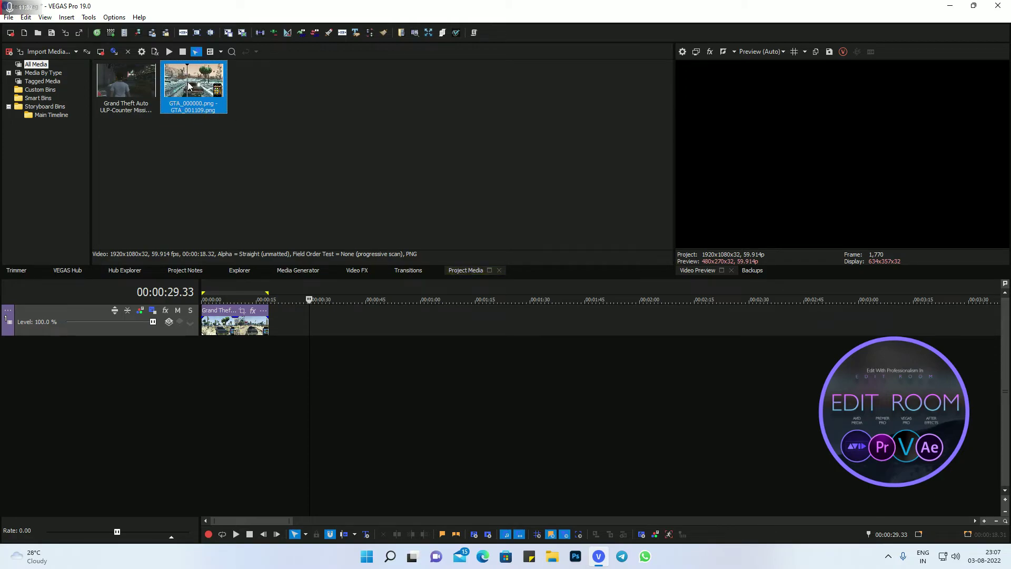
Drag the GTA image sequence from Project Media onto the video track after the gameplay clip.
{"action": "left_click_drag", "start_coordinate": [203, 88], "coordinate": [401, 319]}
{"action": "left_click", "coordinate": [413, 355]}
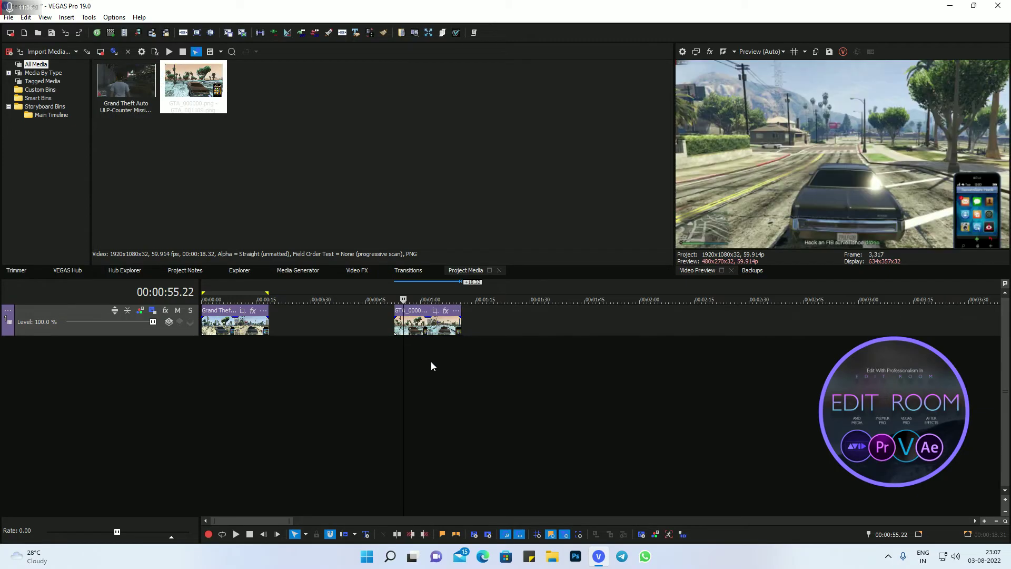
{"action": "scroll", "coordinate": [437, 361], "scroll_direction": "up", "scroll_amount": 2}
{"action": "scroll", "coordinate": [441, 361], "scroll_direction": "up", "scroll_amount": 1}
Play the image sequence from its start twice to check playback.
{"action": "left_click", "coordinate": [574, 282]}
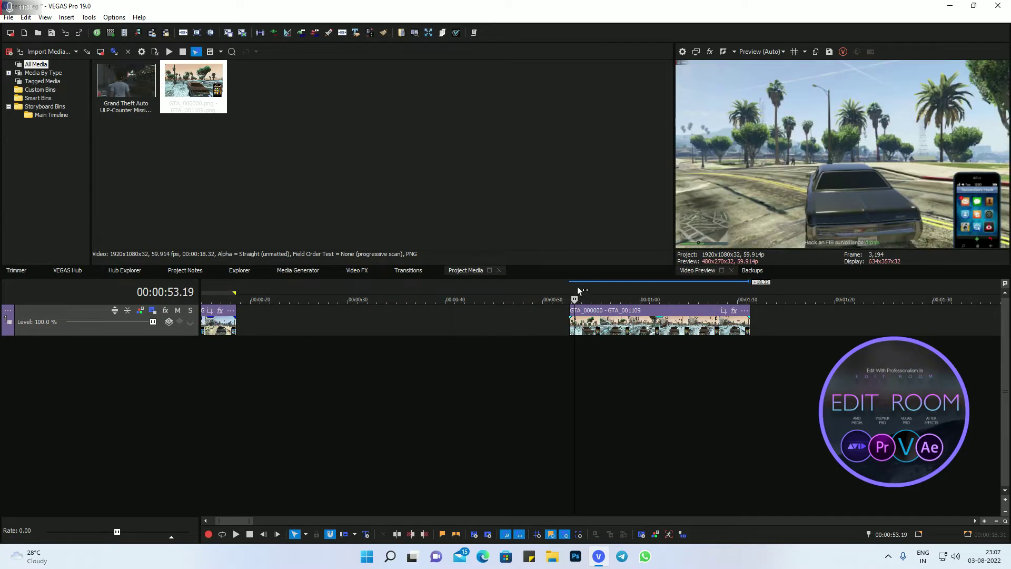
{"action": "key", "text": "space"}
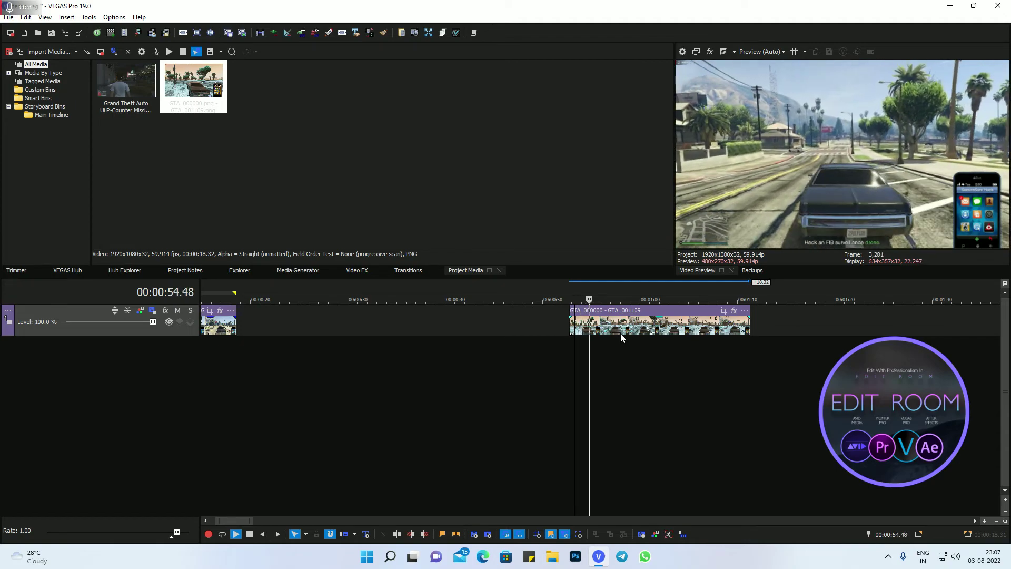
{"action": "key", "text": "space"}
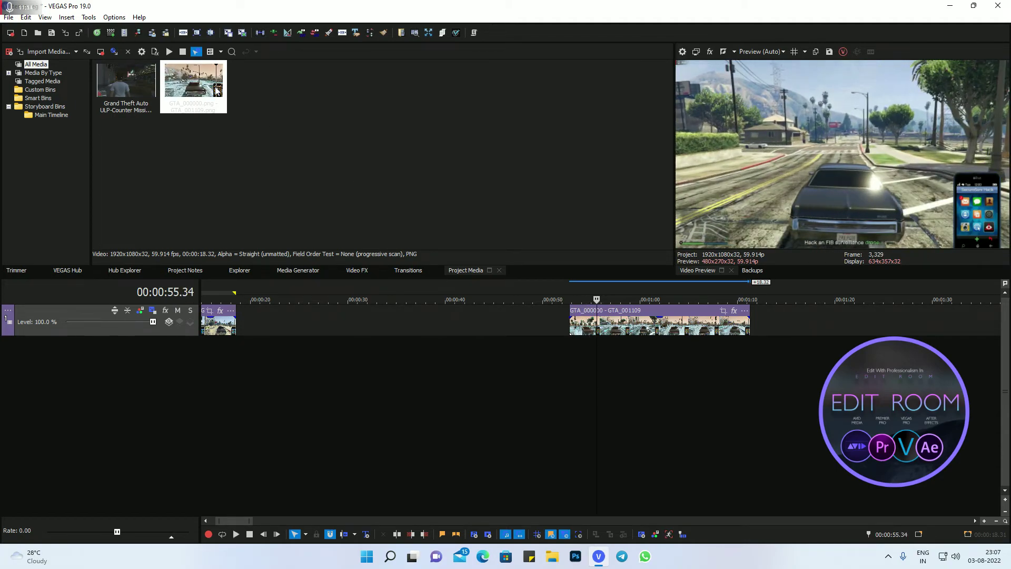
{"action": "left_click", "coordinate": [576, 290]}
{"action": "key", "text": "space"}
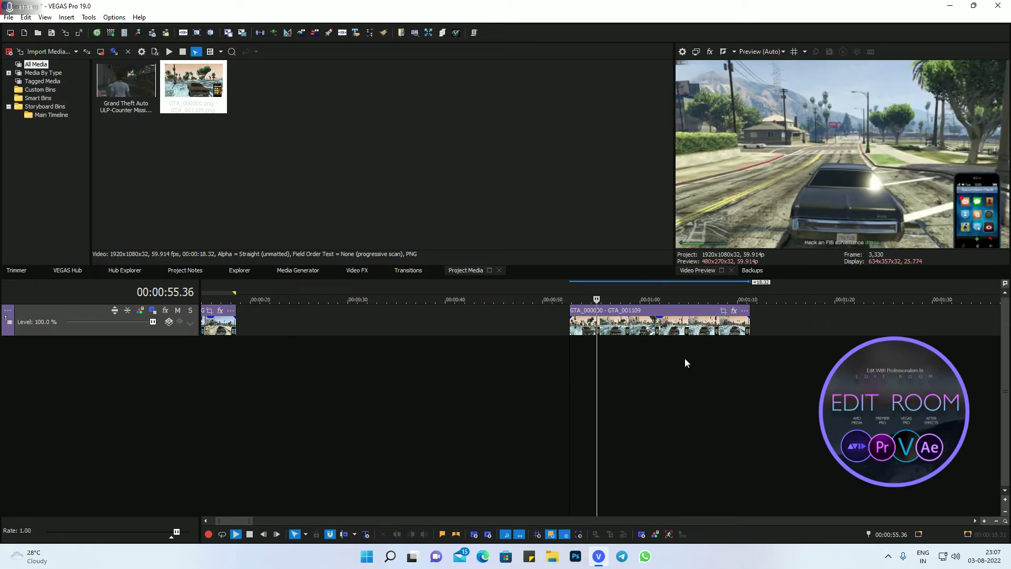
{"action": "key", "text": "space"}
Select the GTA_000000 sequence clip and preview frames around 1:02.
{"action": "left_click", "coordinate": [656, 290]}
{"action": "scroll", "coordinate": [567, 349], "scroll_direction": "down", "scroll_amount": 3}
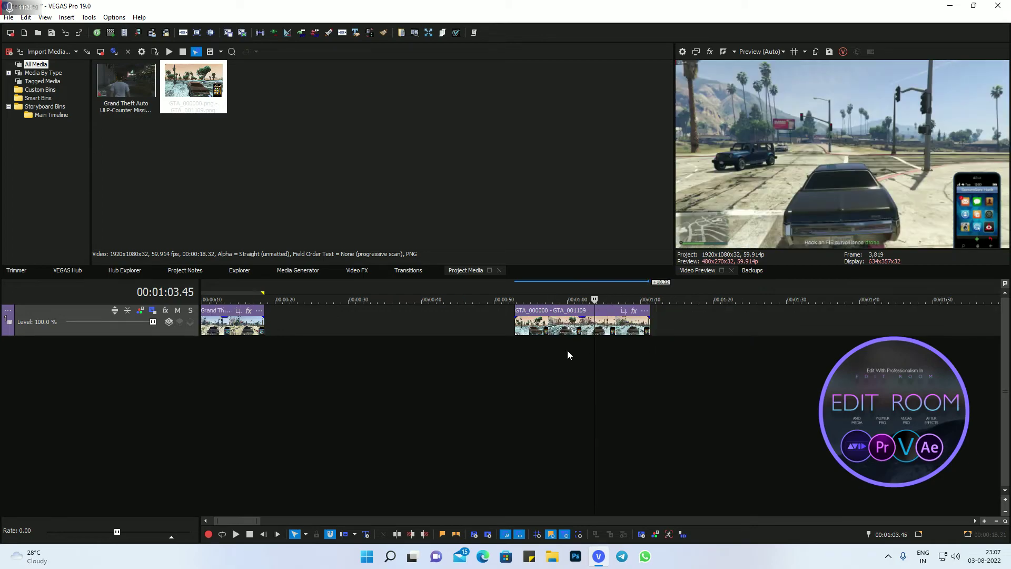
{"action": "left_click", "coordinate": [491, 332]}
{"action": "left_click", "coordinate": [503, 332]}
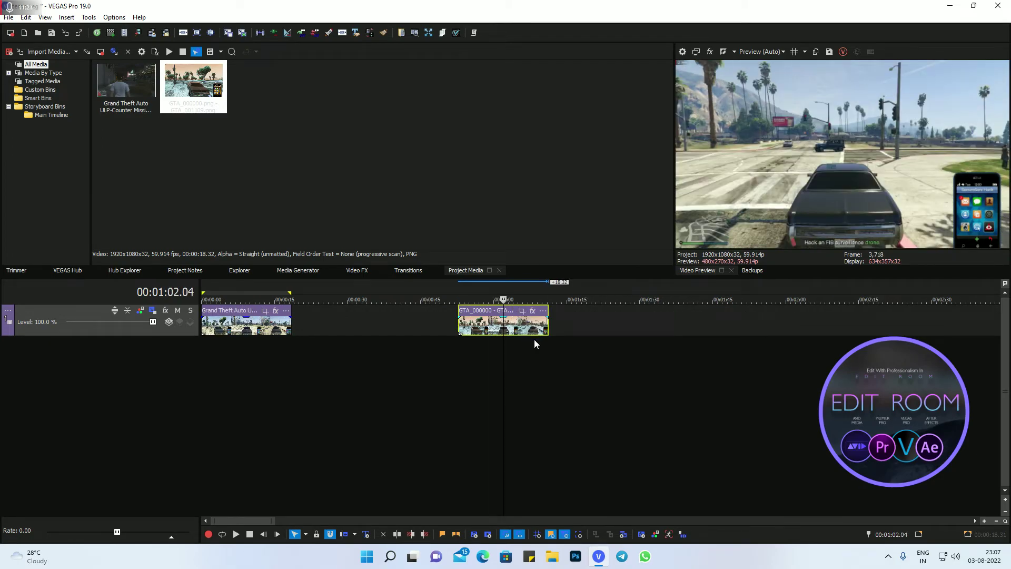
{"action": "left_click", "coordinate": [490, 334]}
{"action": "left_click", "coordinate": [510, 328]}
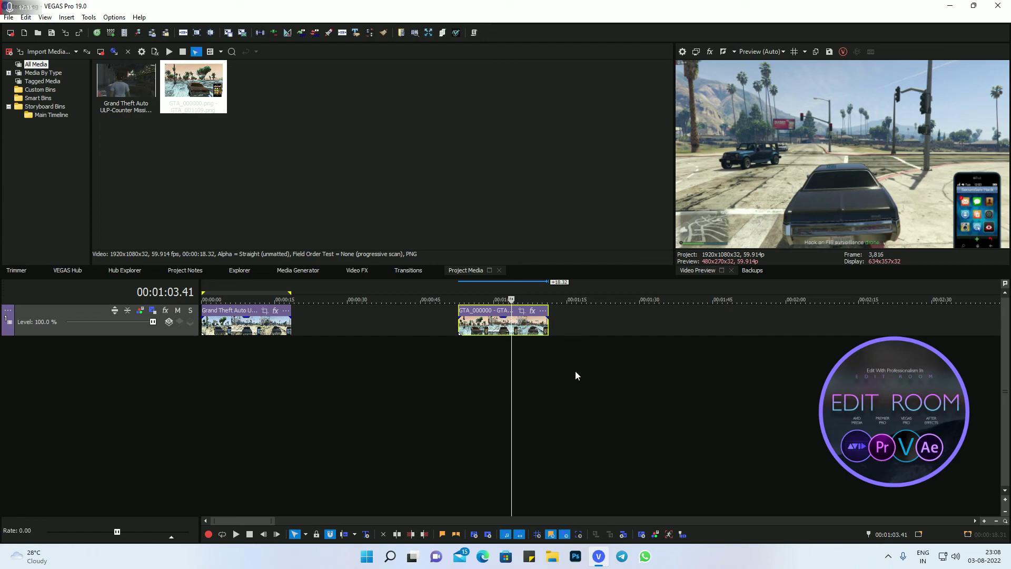
{"action": "left_click", "coordinate": [501, 353]}
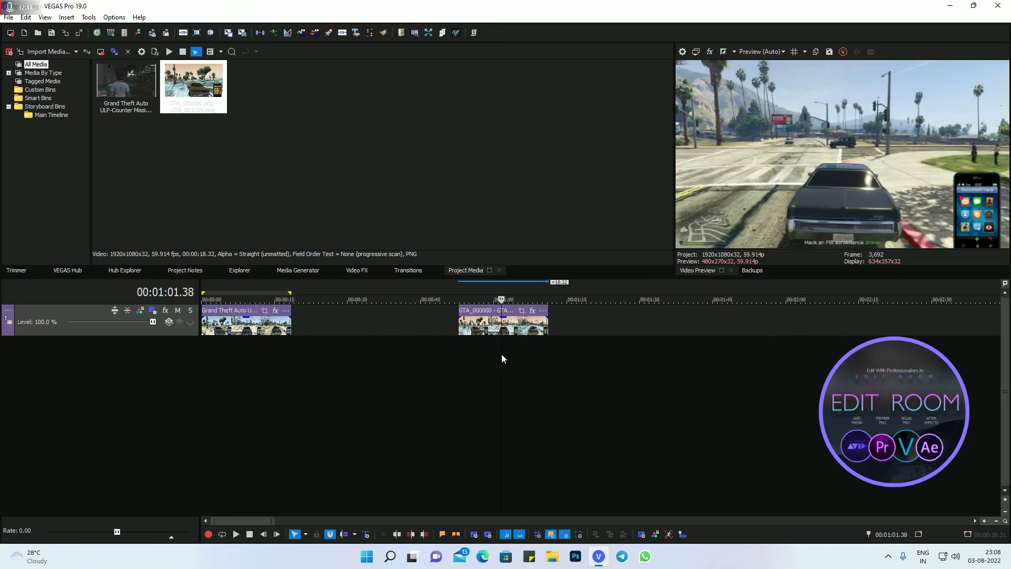
{"action": "left_click", "coordinate": [505, 358]}
{"action": "left_click", "coordinate": [505, 359]}
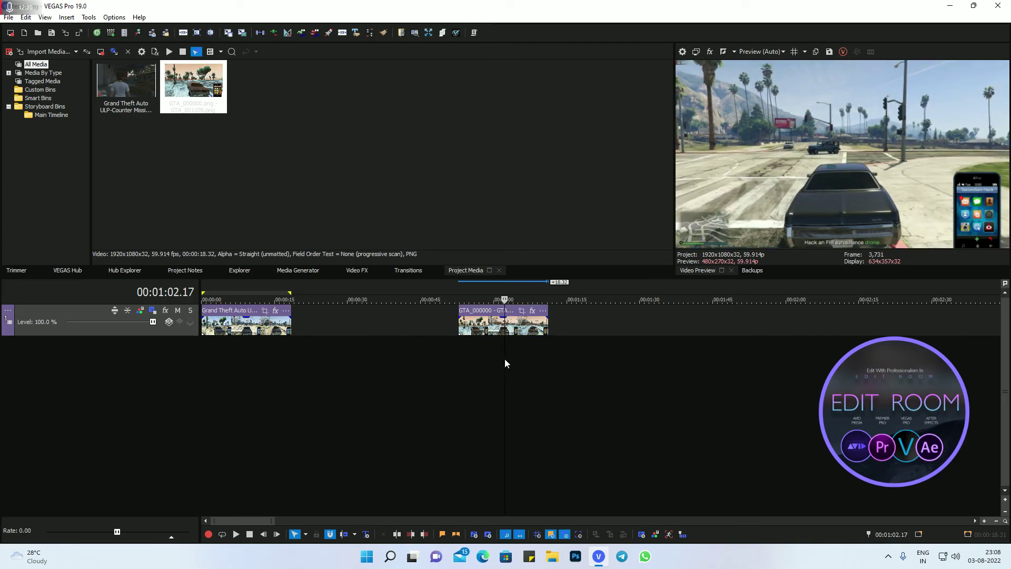